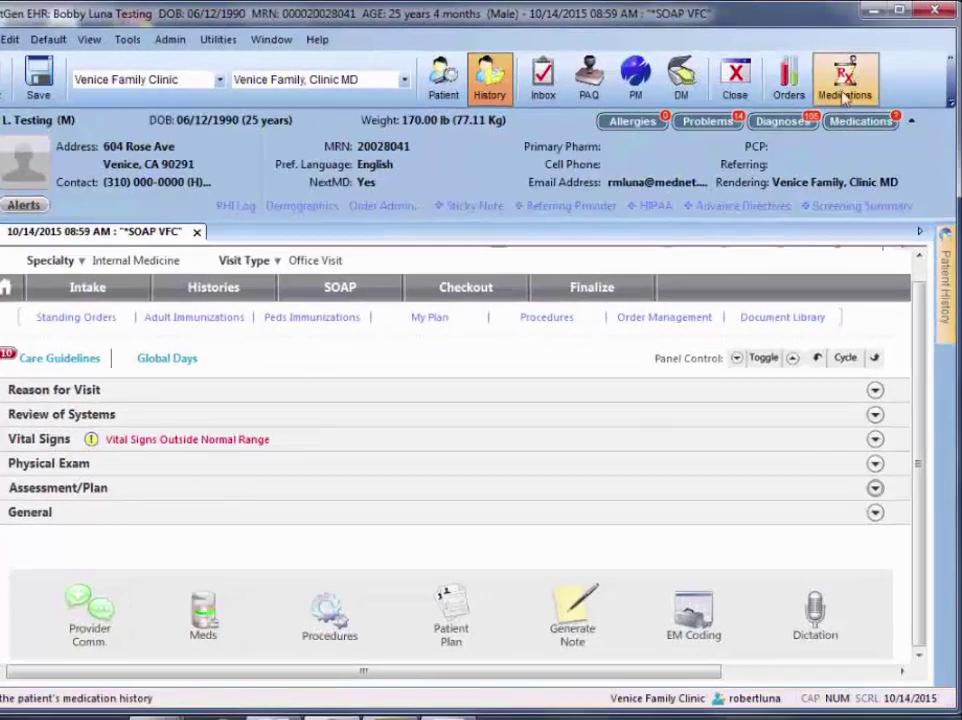
Step: Open the Medications Module, which shows 11 inactive medications and no active ones
left_click(845, 95)
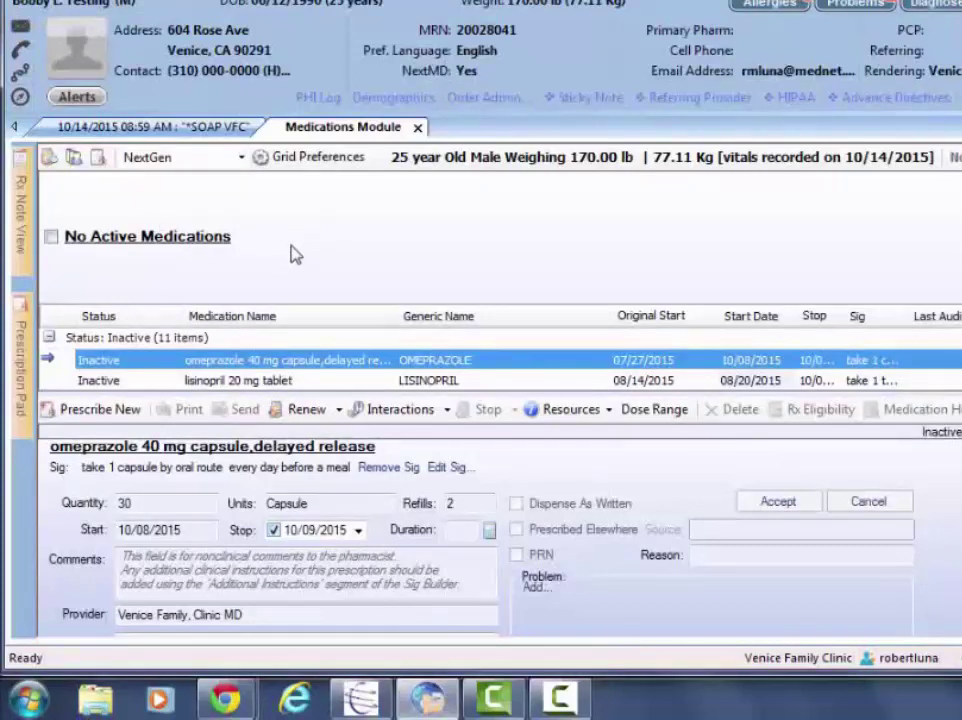
Step: Start a new prescription and add the lisinopril 20 mg tablet to Selected Medications
left_click(100, 410)
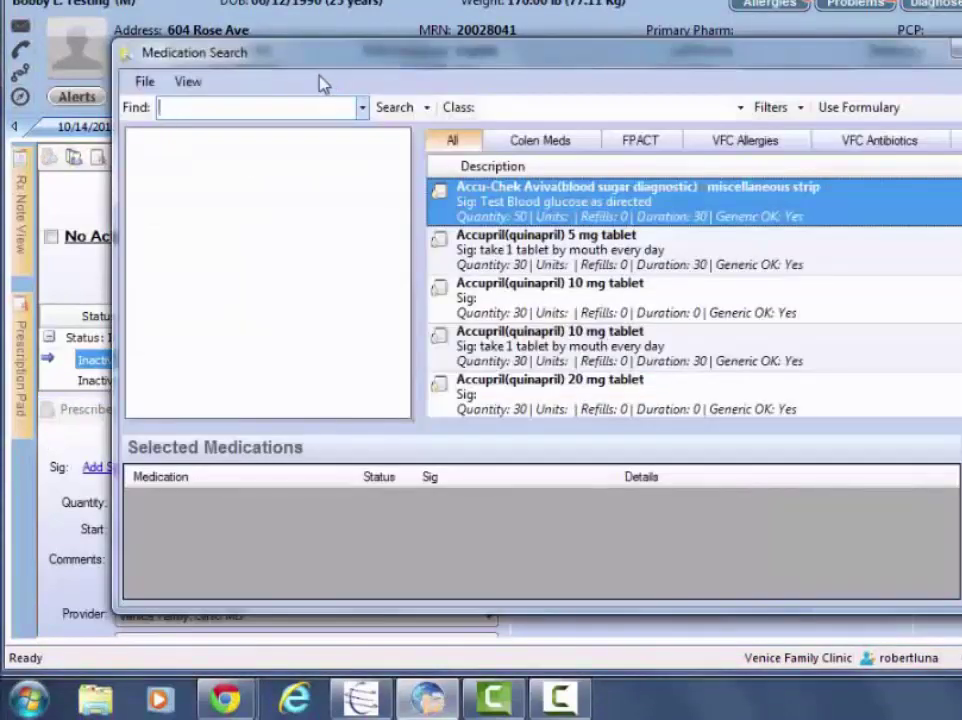
type("lis")
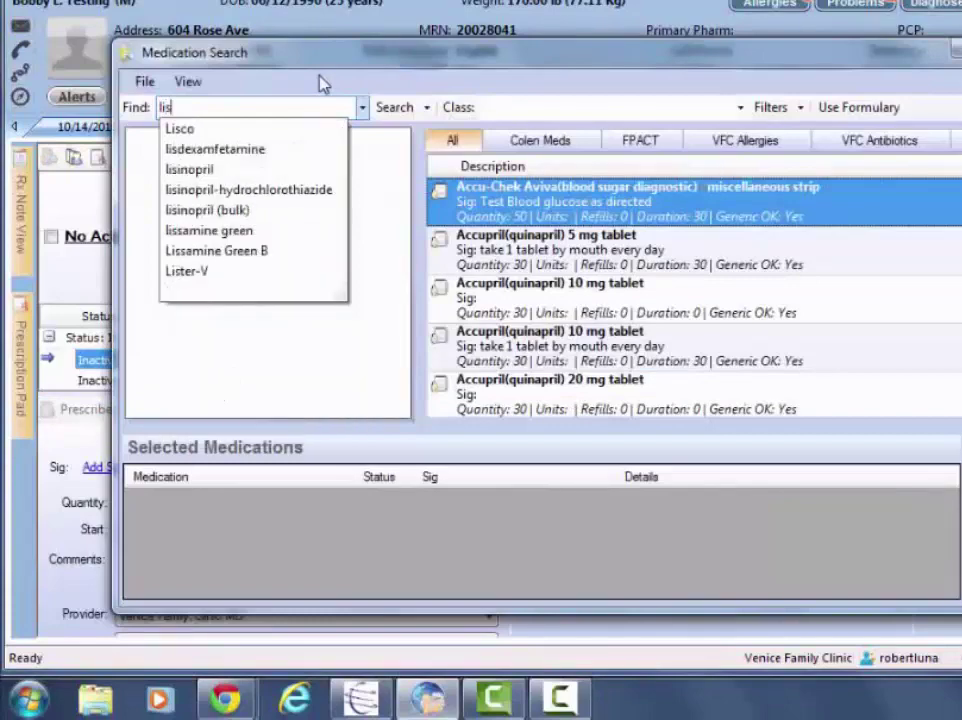
type("ino")
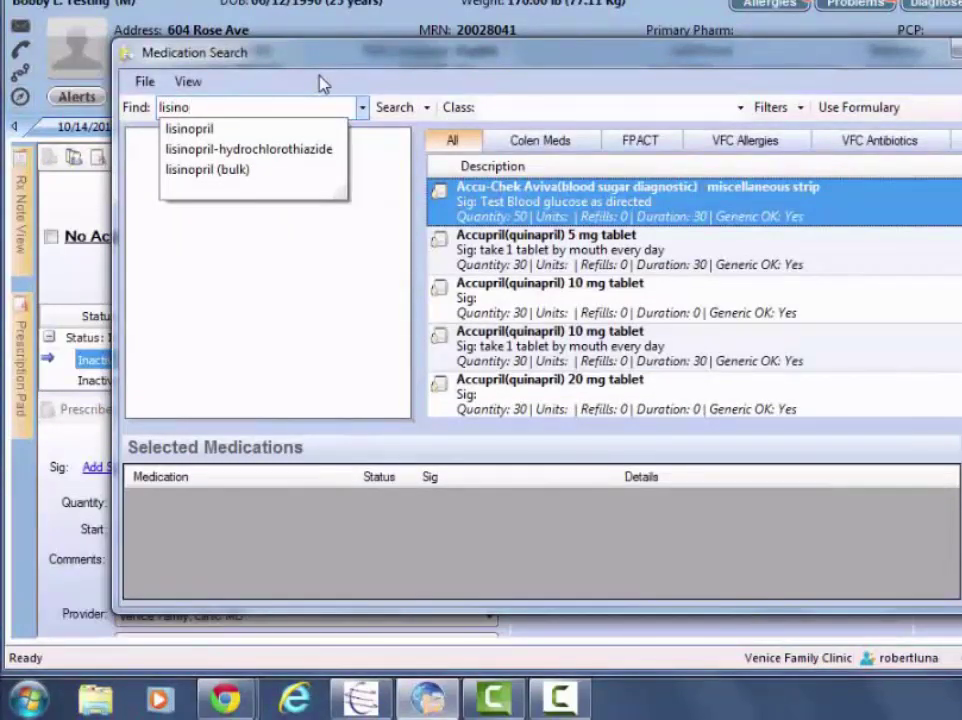
key("Down")
key("Return")
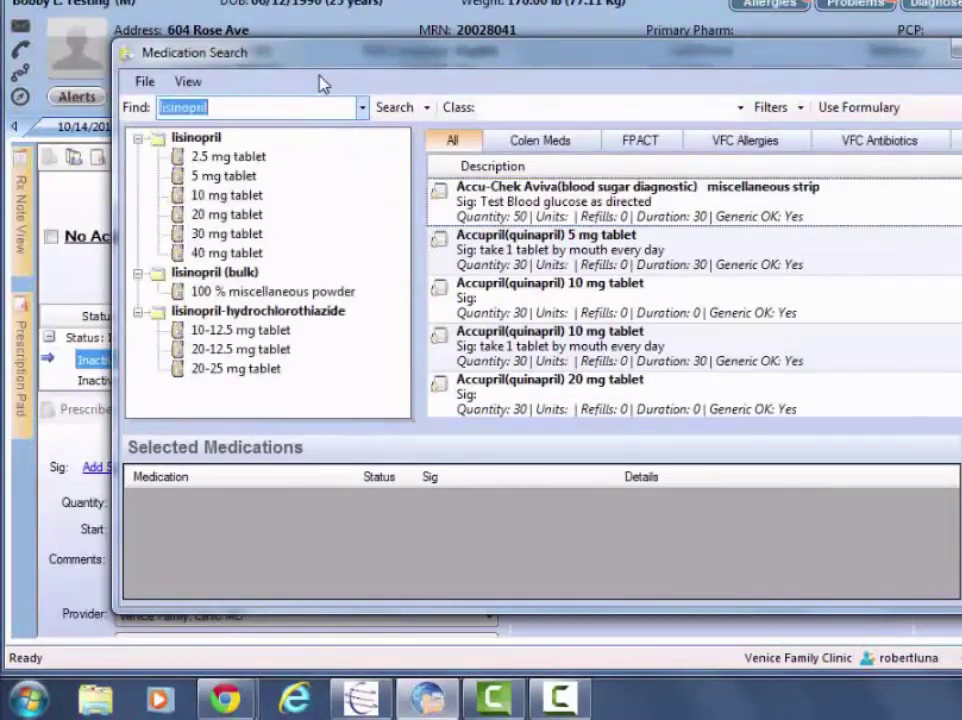
left_click(230, 215)
left_click_drag(237, 220, 182, 509)
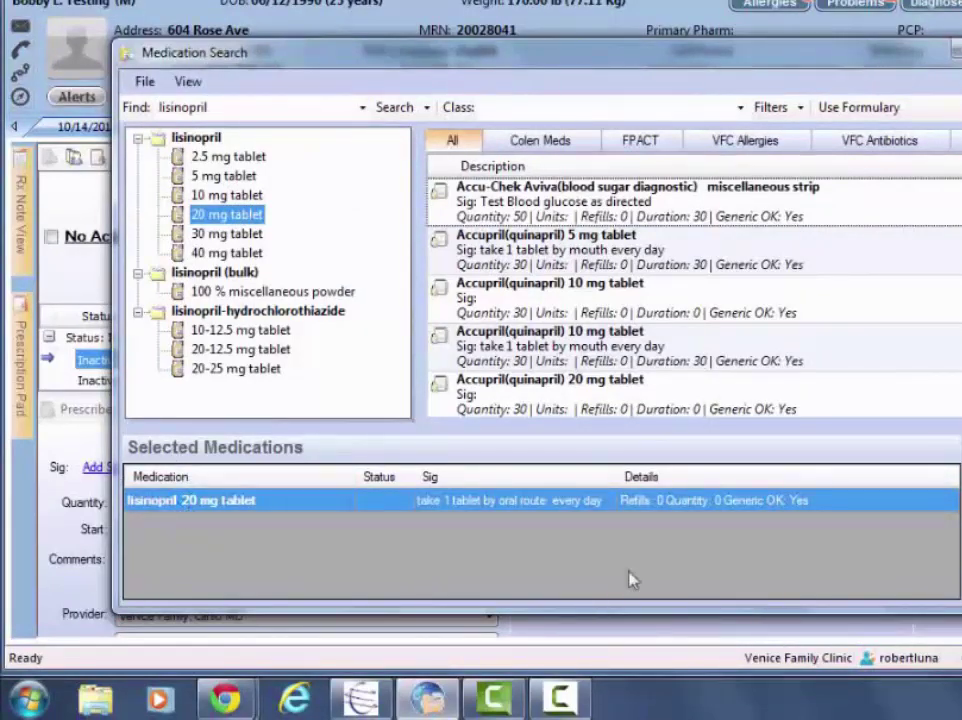
Step: Search for Lasix and add the 40 mg tablet to Selected Medications
double_click(235, 105)
key("BackSpace")
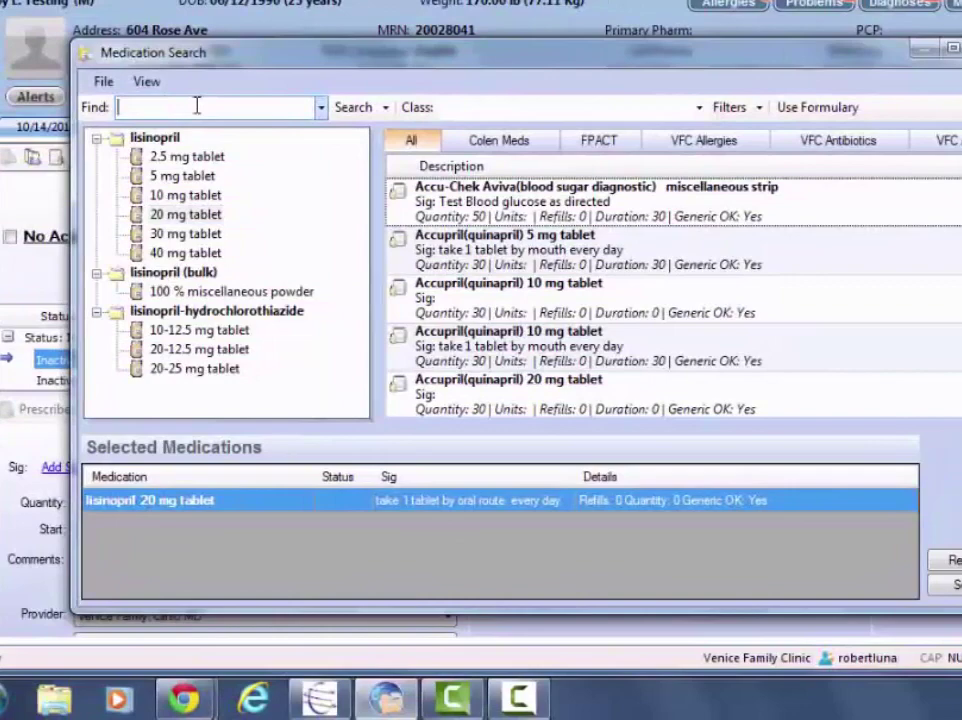
type("lasix")
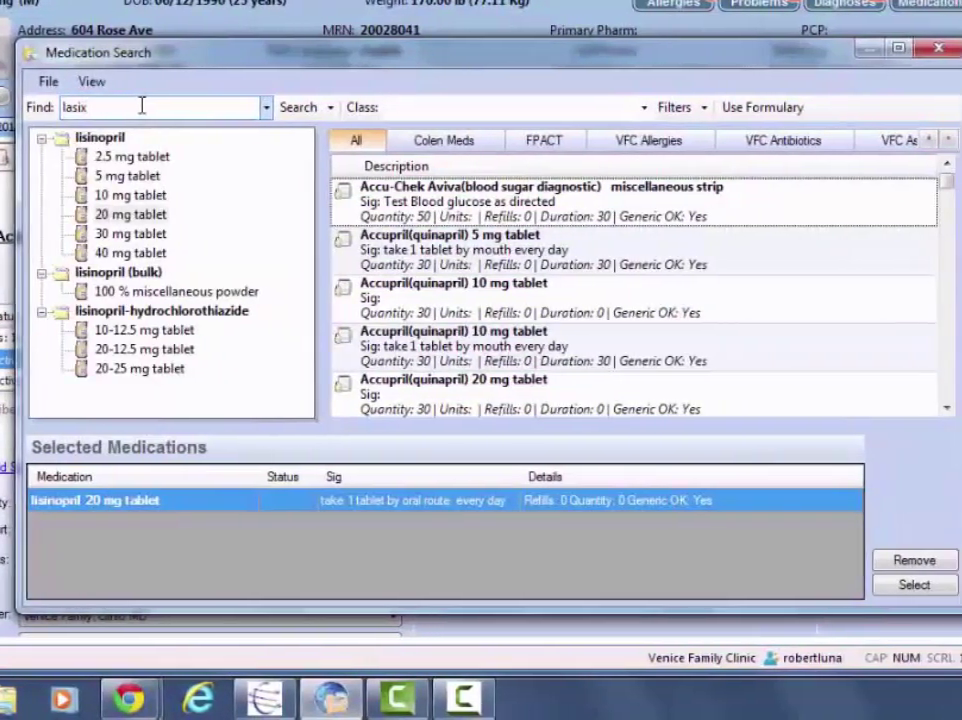
key("Return")
left_click(128, 177)
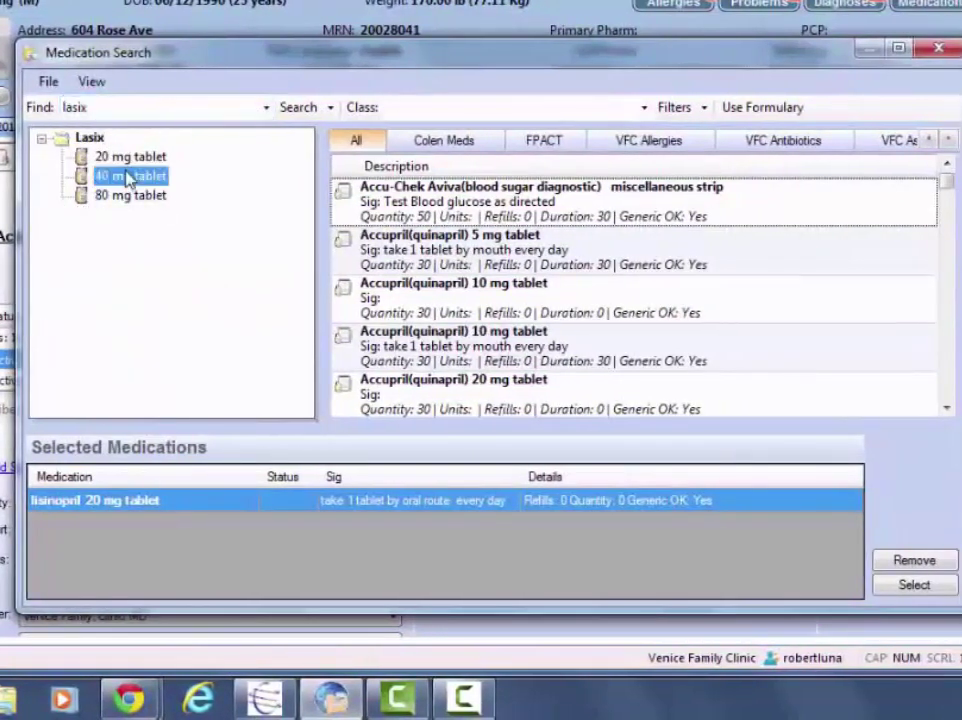
double_click(130, 177)
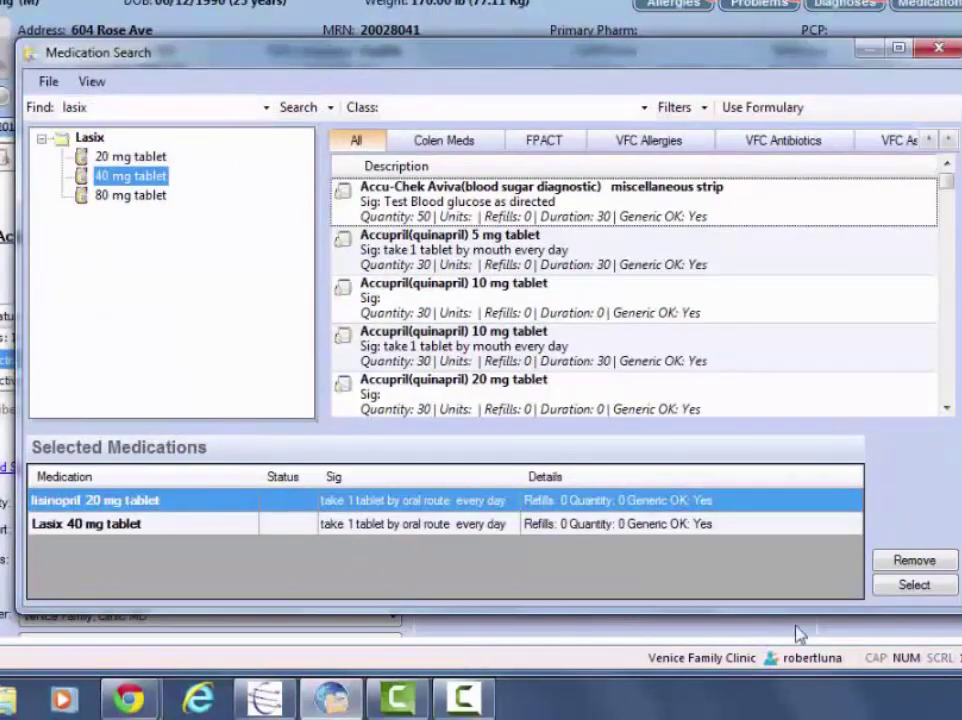
Step: Confirm the selection so lisinopril 20 mg and Lasix 40 mg appear as temporary prescriptions dated 10/14/2015
left_click(913, 585)
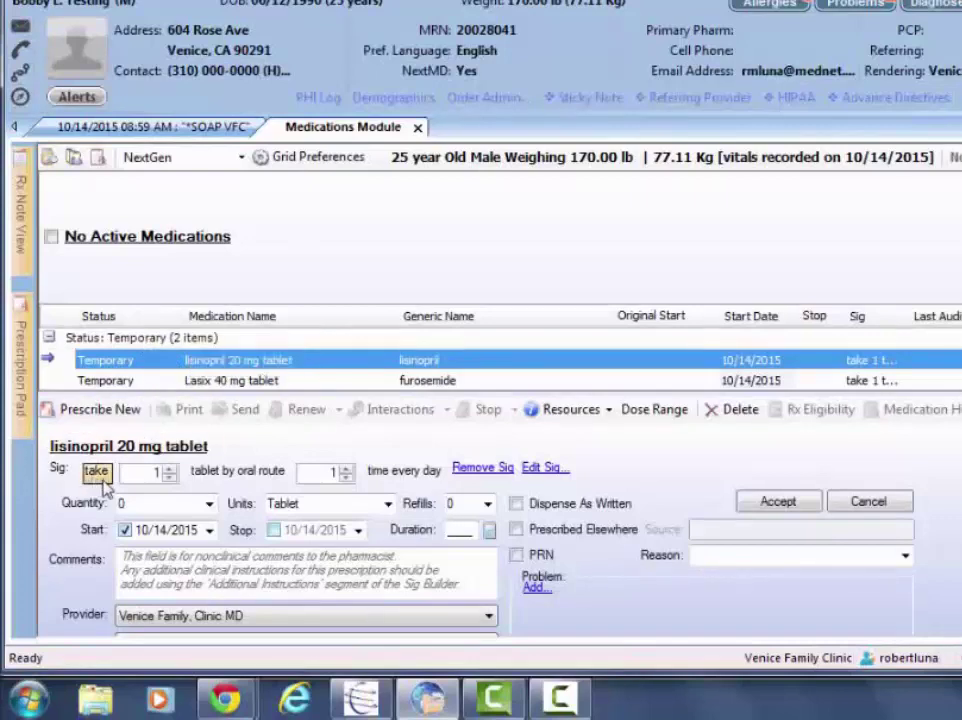
Step: Append 'with food' so the lisinopril sig reads 'take 1 tablet by oral route every day with food'
left_click(545, 468)
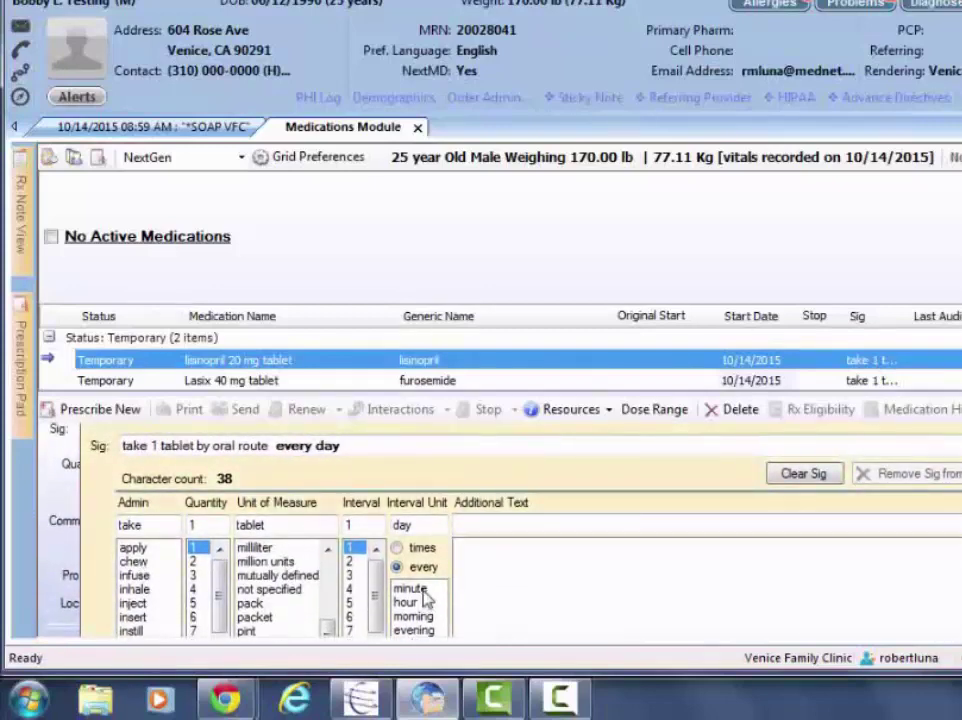
left_click(352, 445)
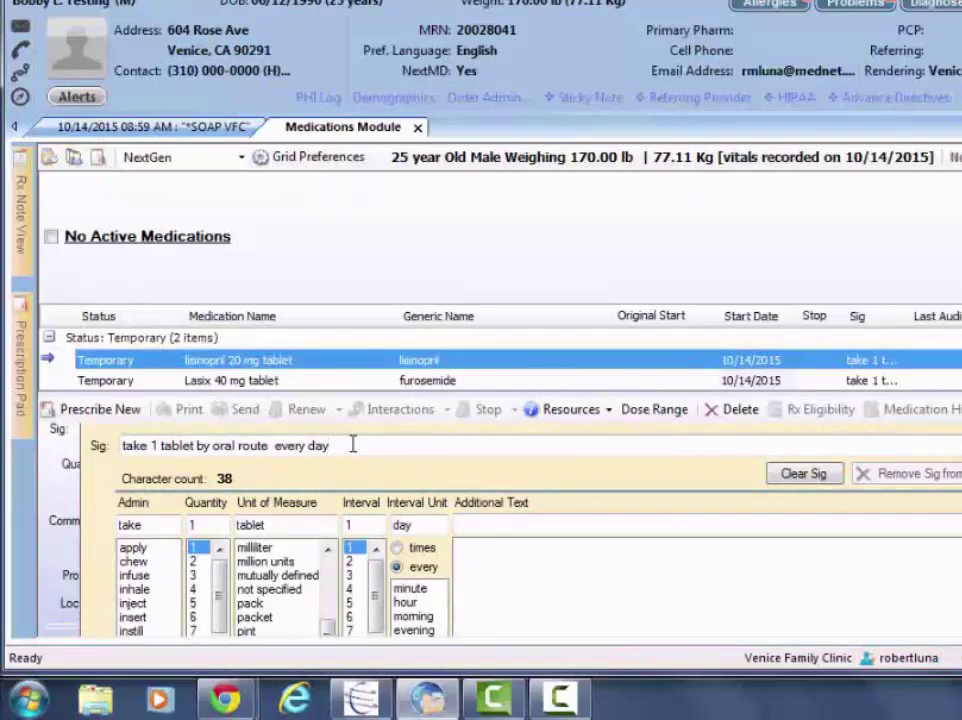
type("with food")
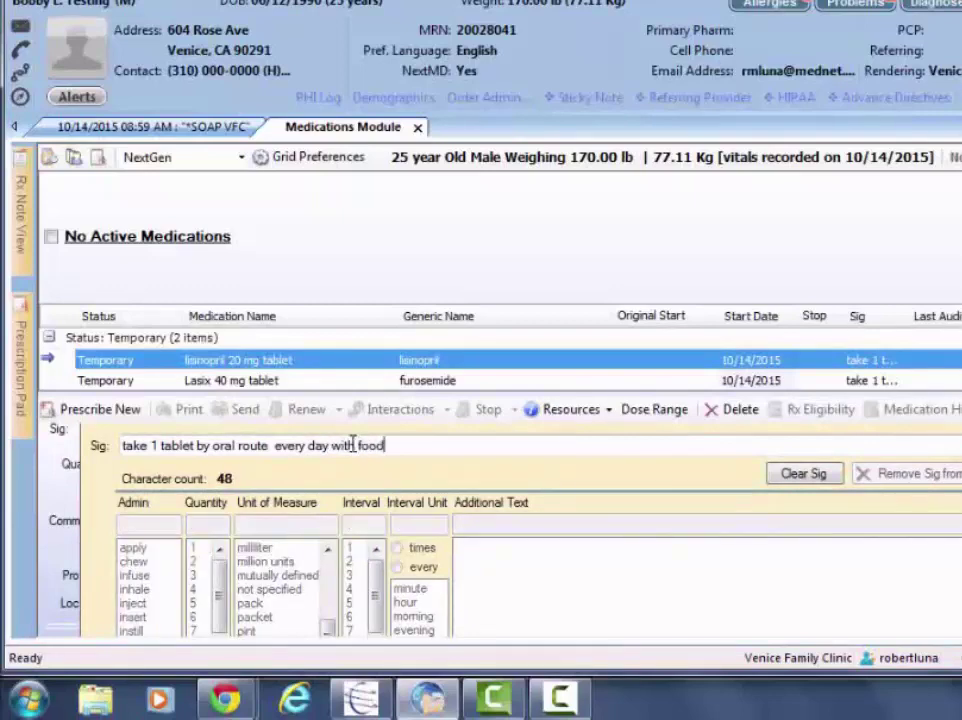
scroll(400, 530, "down", 5)
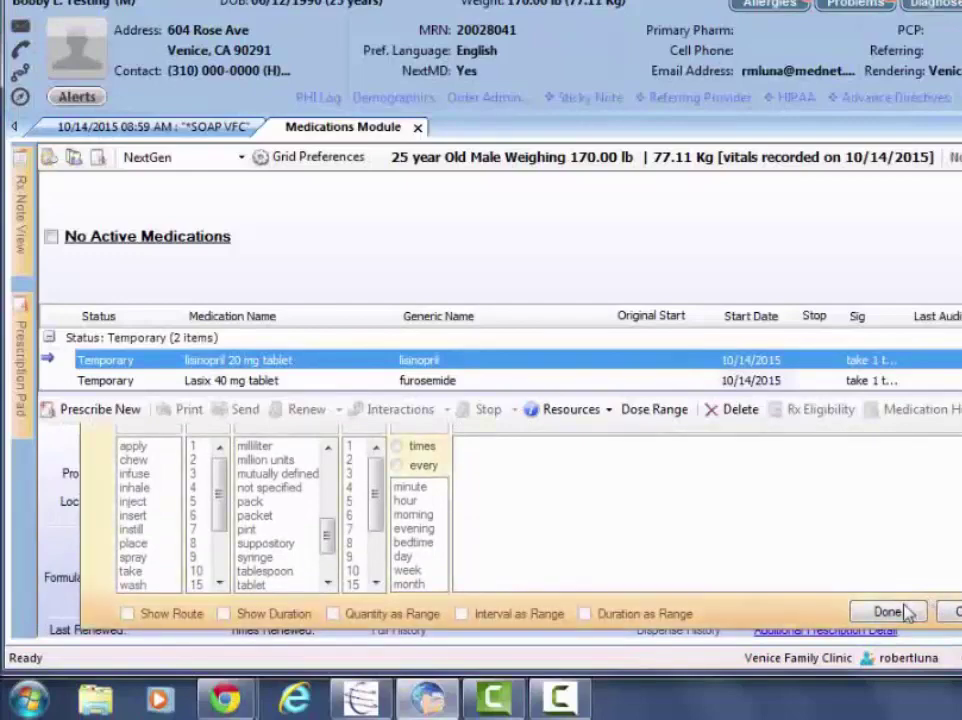
left_click(906, 613)
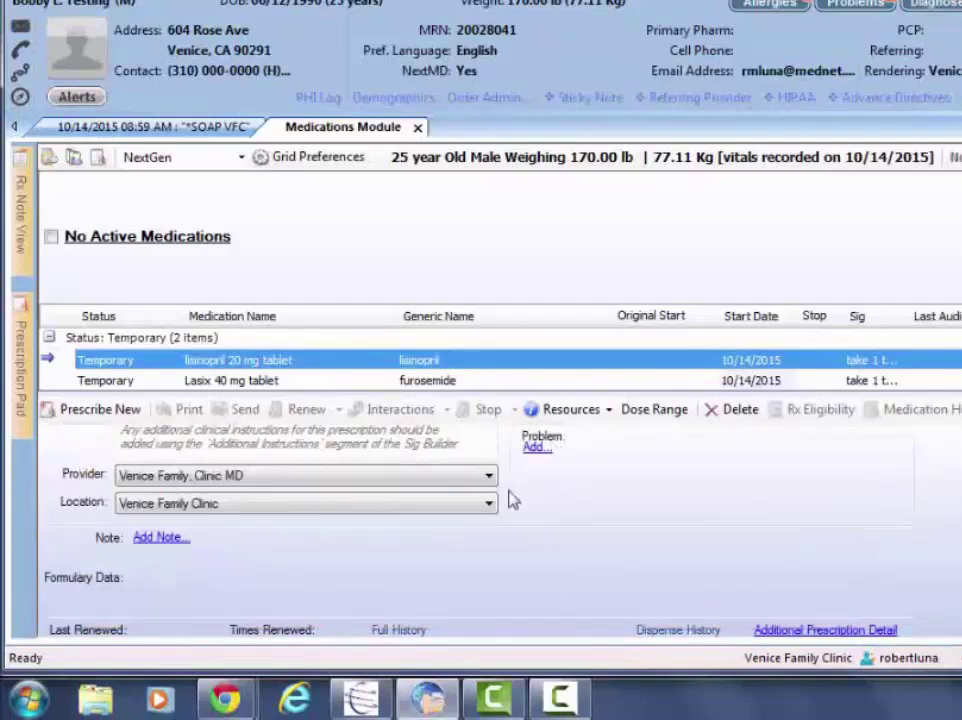
Step: Set lisinopril 20 mg to quantity 30 with 3 refills and accept it as active
scroll(450, 530, "up", 5)
scroll(450, 530, "up", 1)
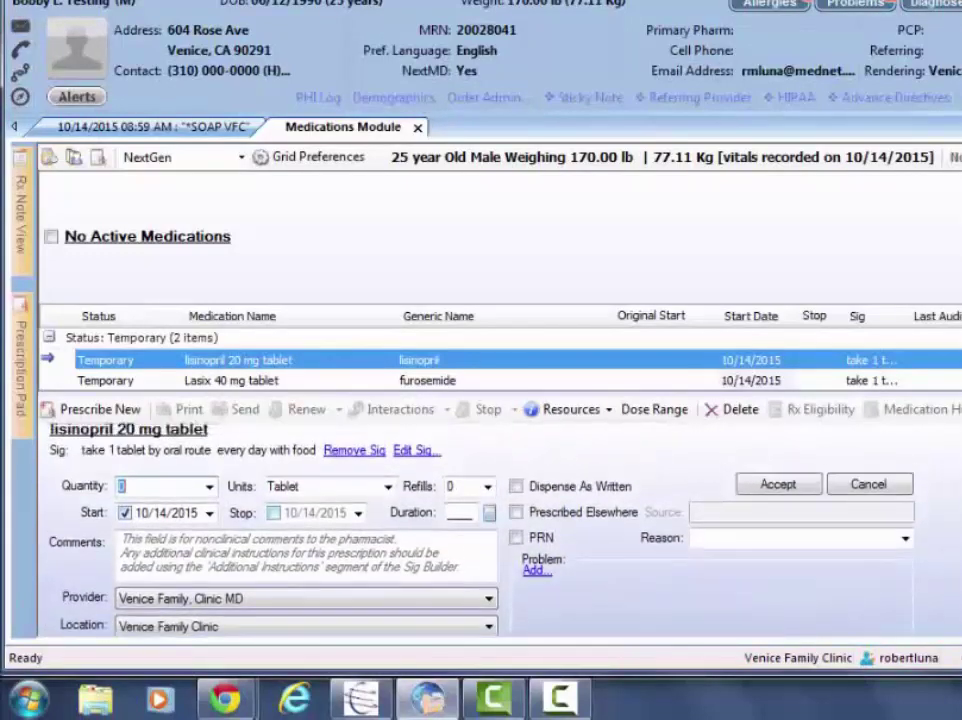
left_click(209, 486)
left_click(185, 507)
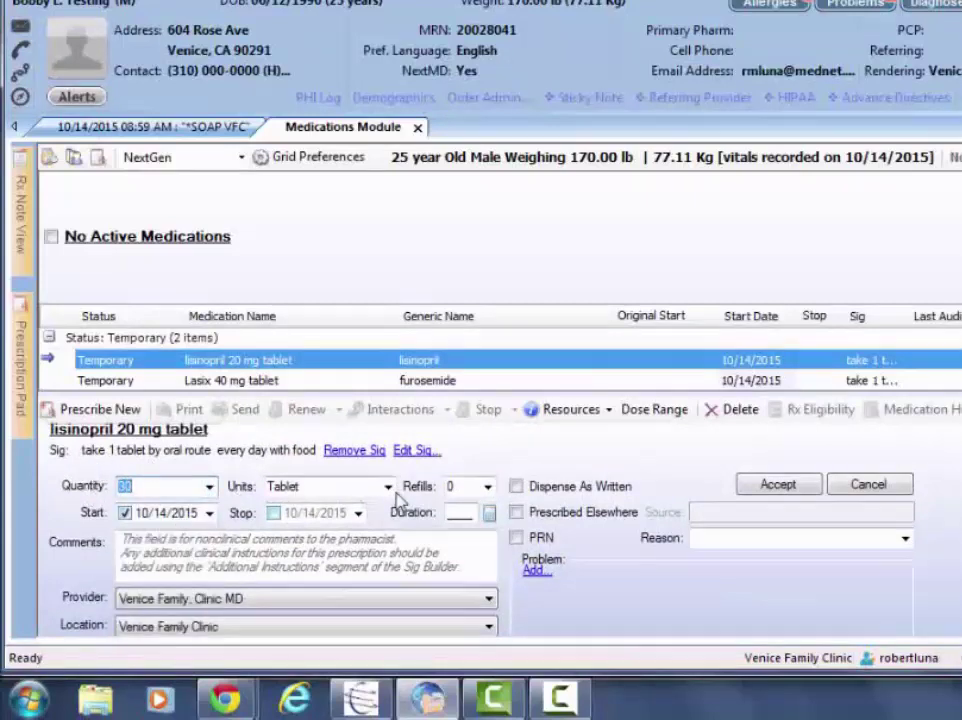
left_click(487, 486)
left_click(466, 524)
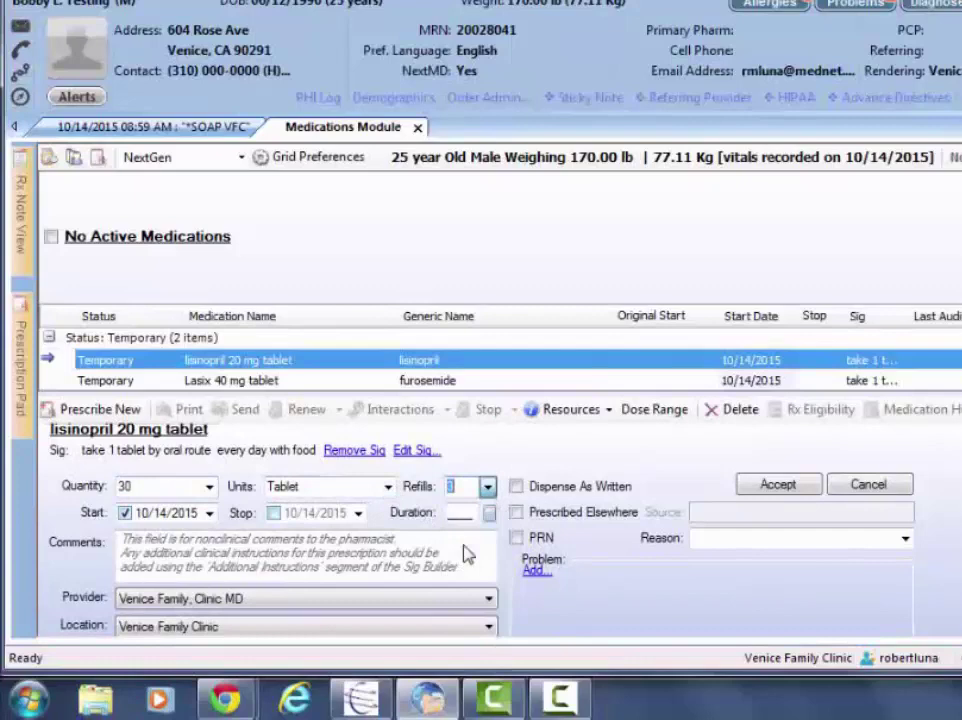
left_click(780, 487)
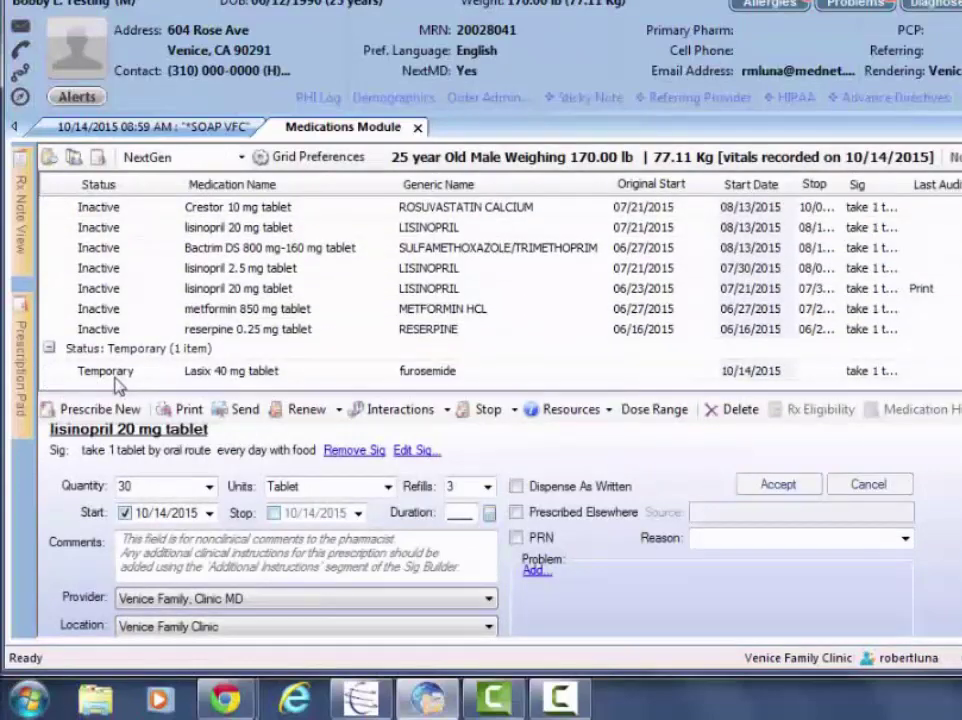
Step: Enter a 10-day duration for Lasix 40 mg, ending 10/23/2015, and accept the prescription
left_click(118, 376)
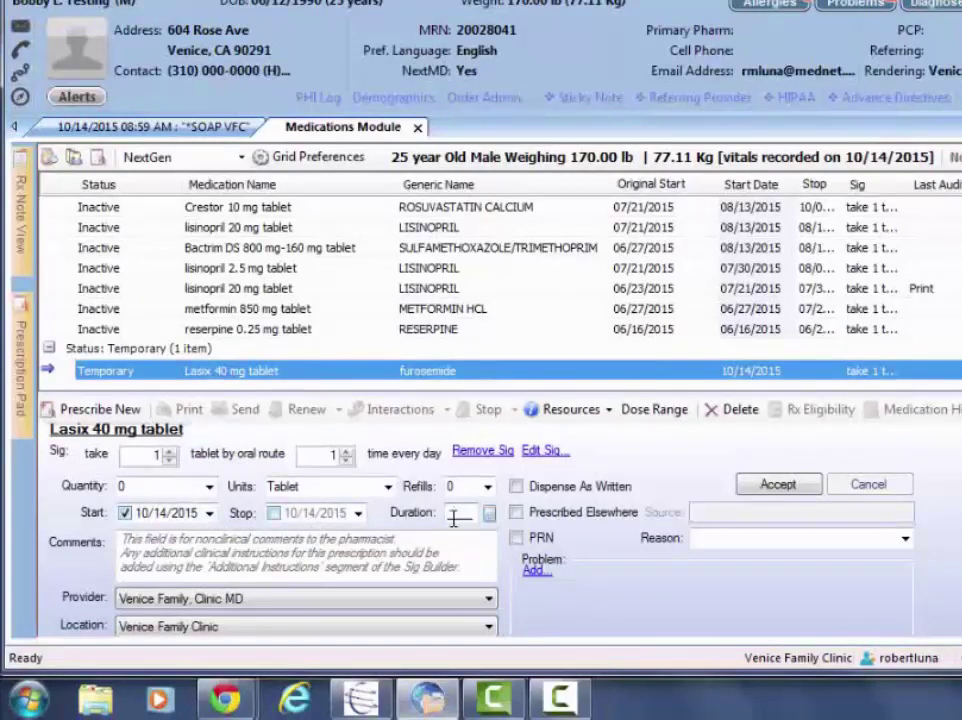
left_click(453, 517)
type("10_")
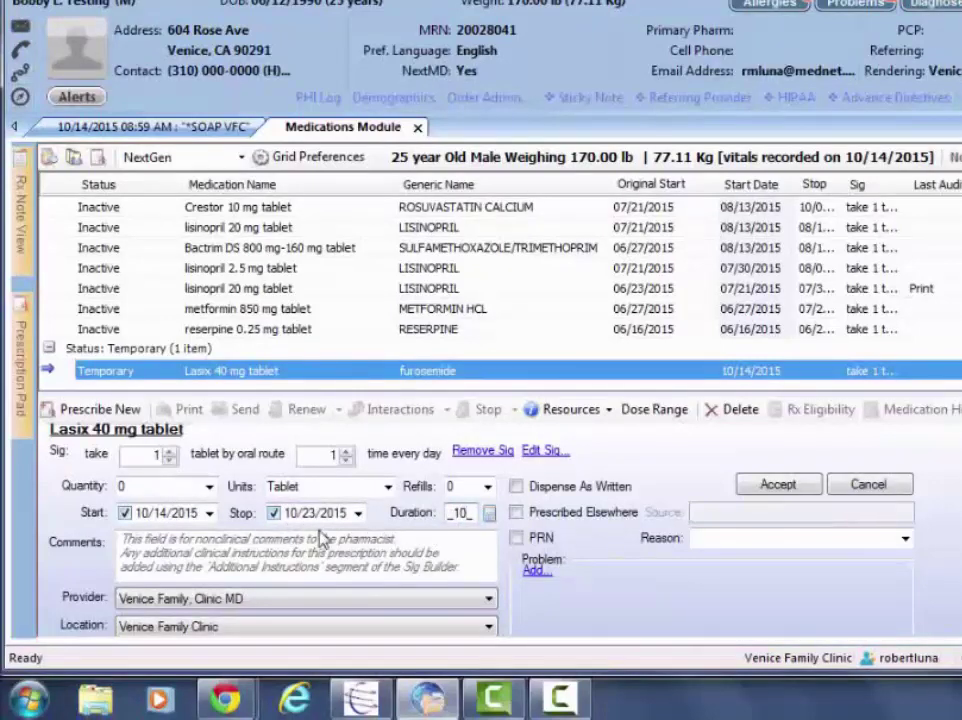
left_click(778, 488)
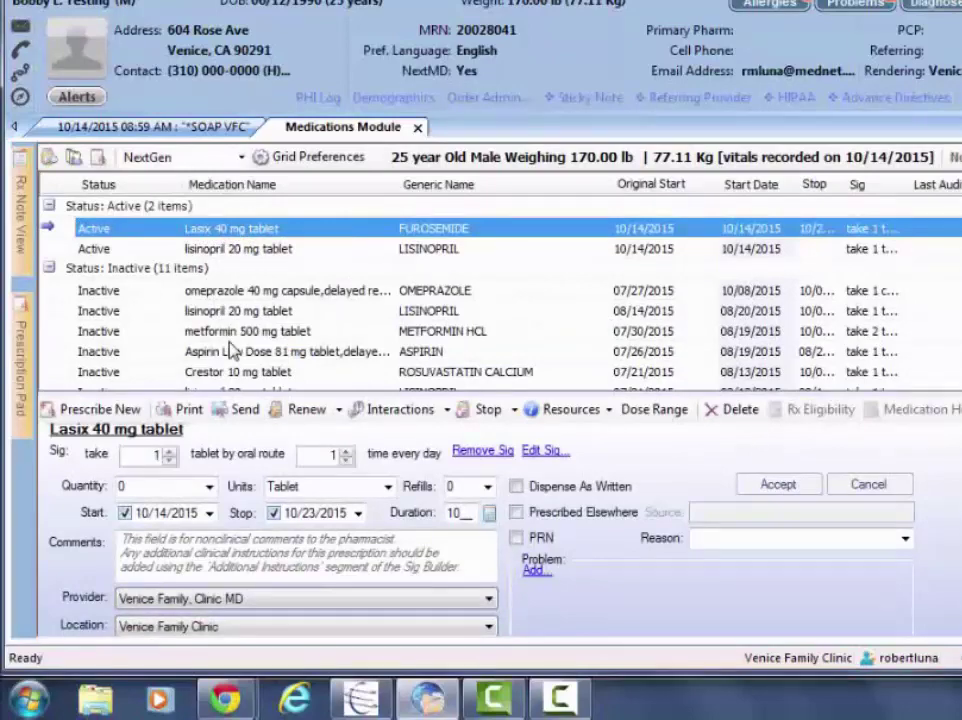
Step: Select the active lisinopril 20 mg tablet row to show its quantity 30, 3-refill details
left_click(223, 251)
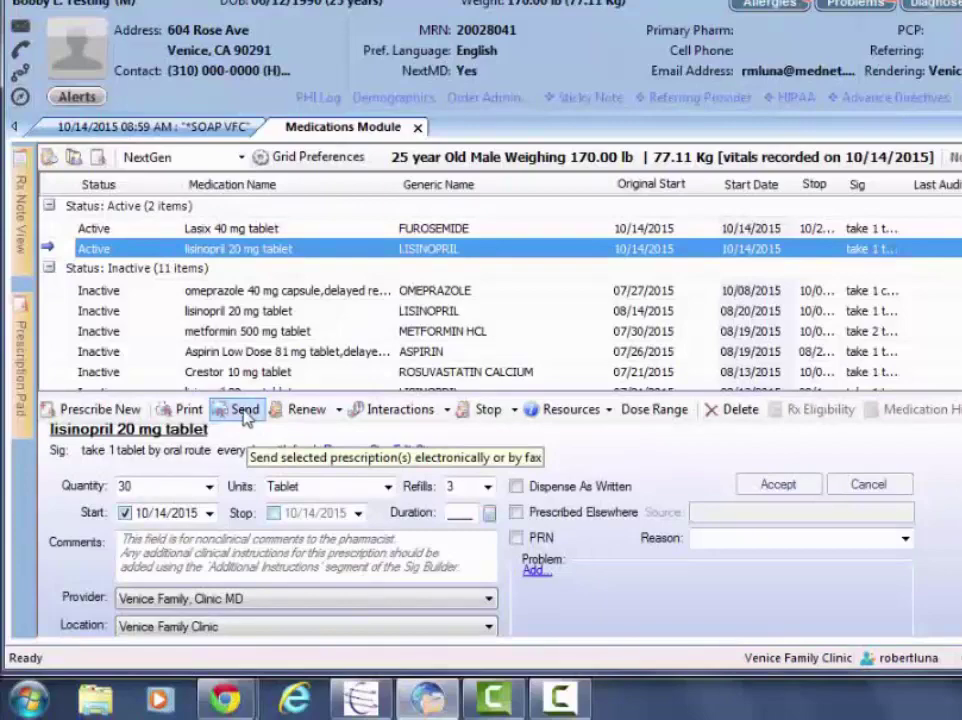
Step: Choose Venice Family Clinic as the send destination for the lisinopril prescription
left_click(245, 412)
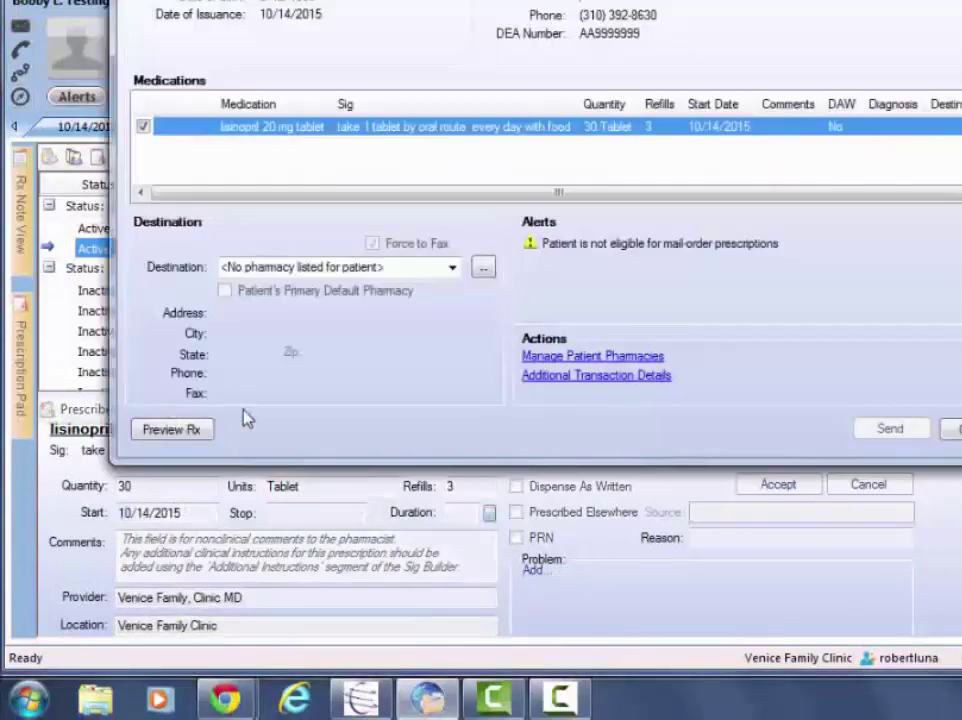
left_click(482, 268)
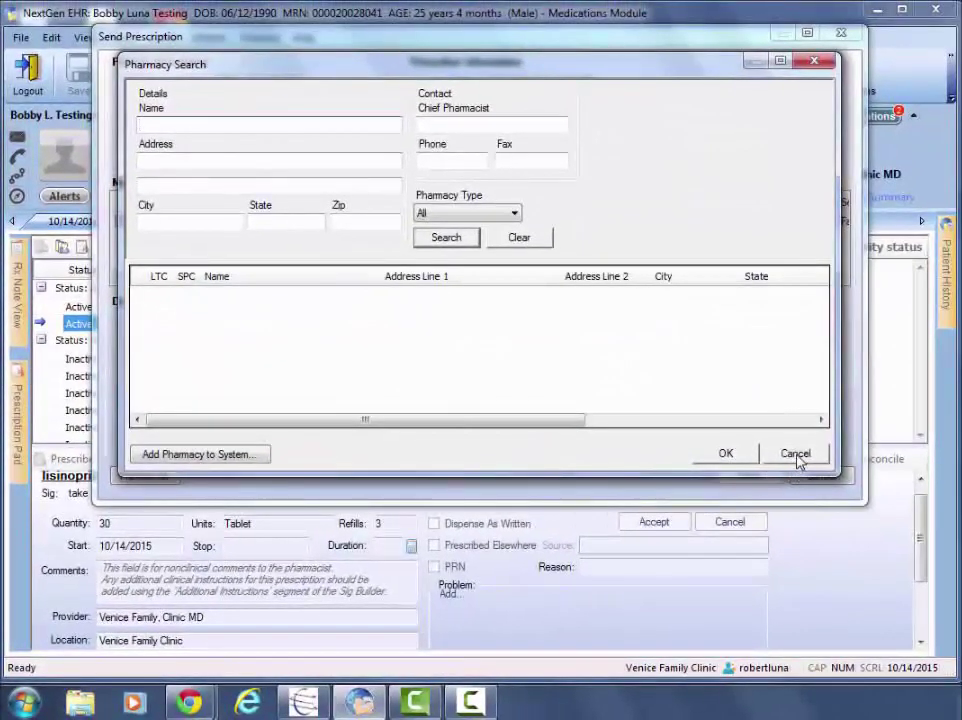
type("venice")
key("Return")
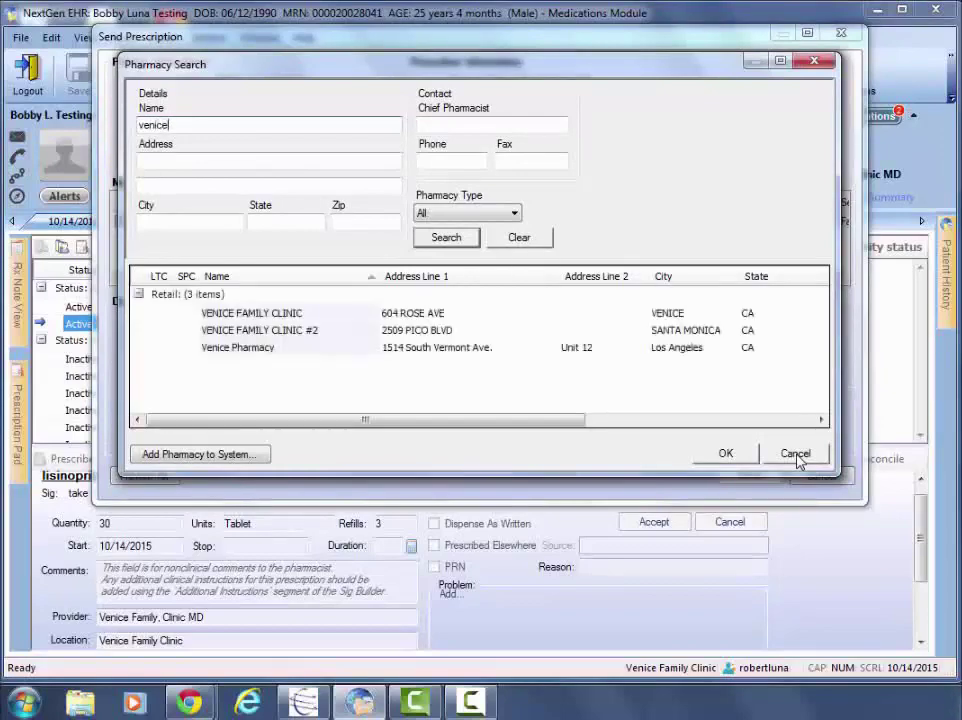
left_click(360, 316)
double_click(360, 316)
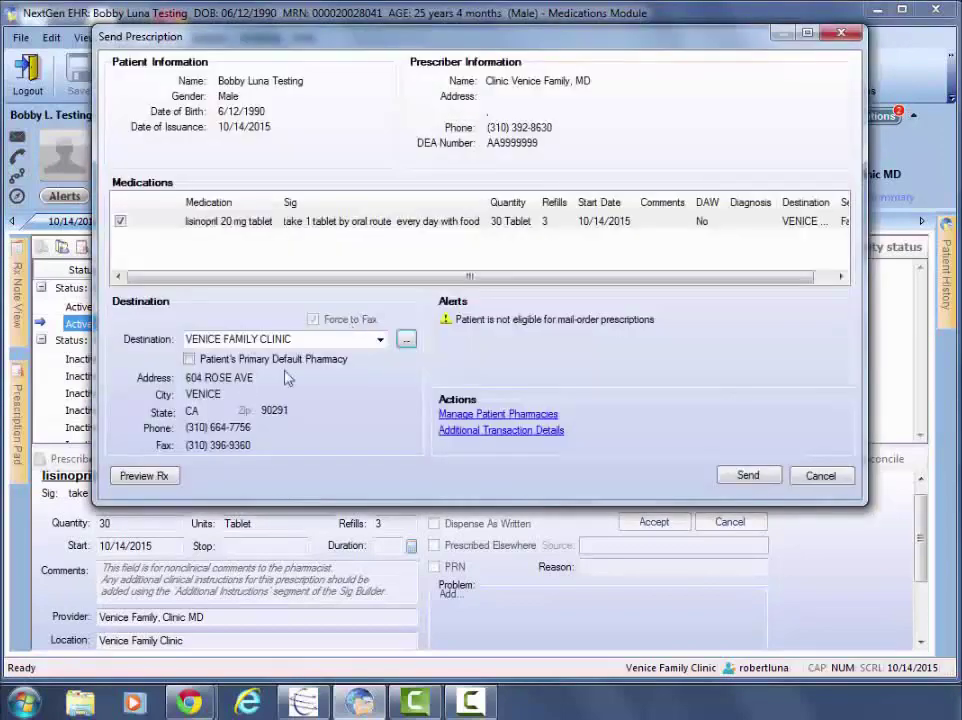
Step: Make Venice Family Clinic the patient's primary default pharmacy and close the send window
left_click(192, 360)
left_click(552, 318)
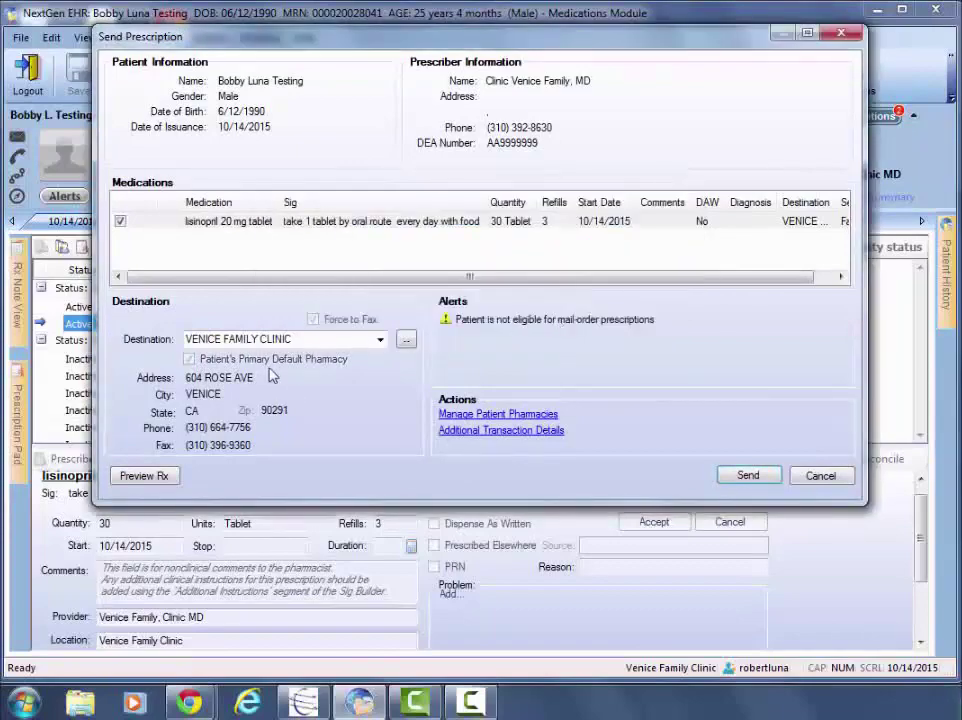
left_click(829, 476)
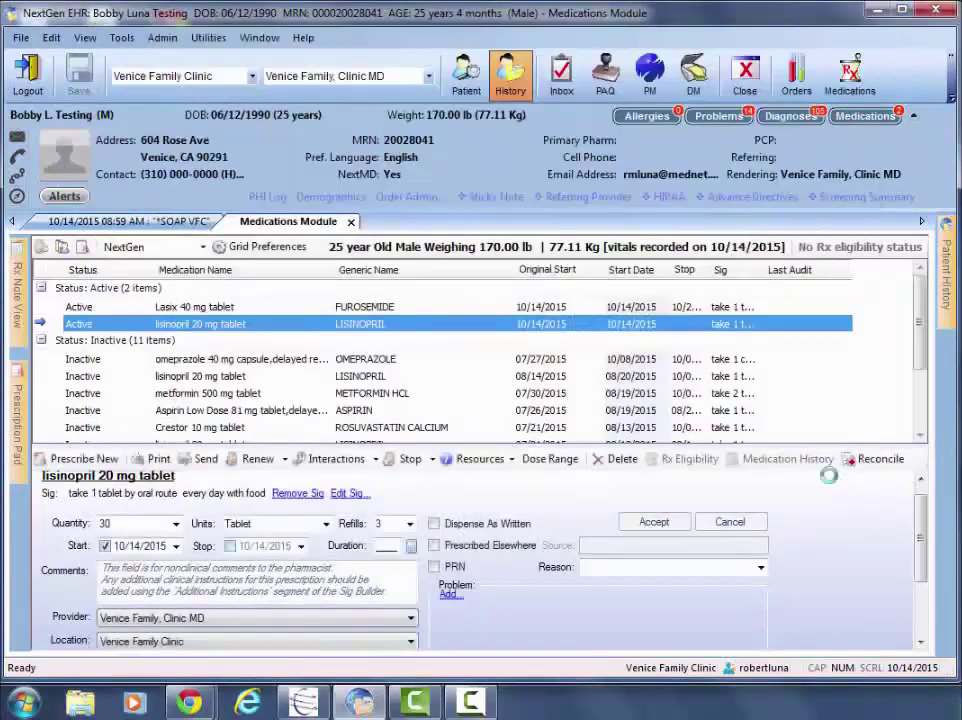
Step: Open Print setup for lisinopril, set to Selected Medication Only on the Default System Printer
left_click(157, 461)
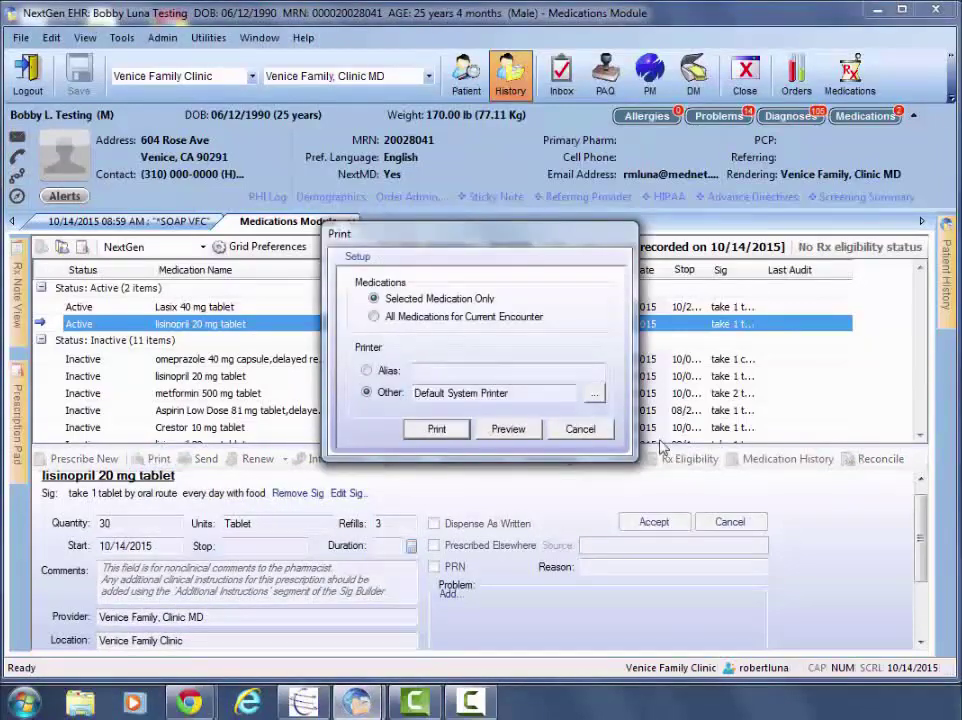
Step: Review the printer and All Medications/Selected Medication Only options, then cancel without printing
left_click(594, 396)
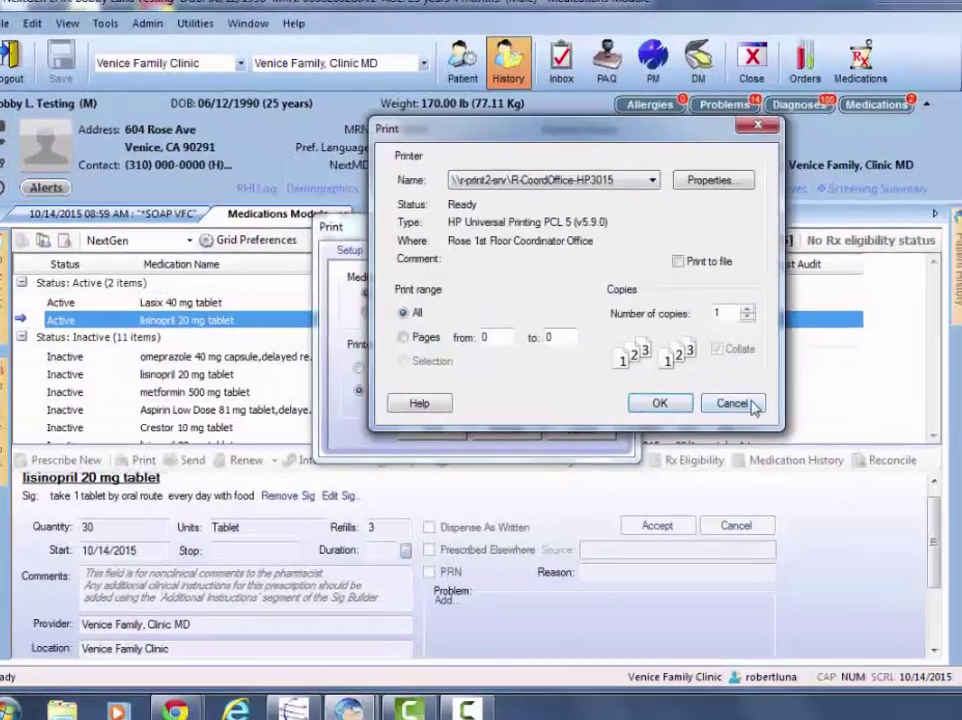
left_click(726, 403)
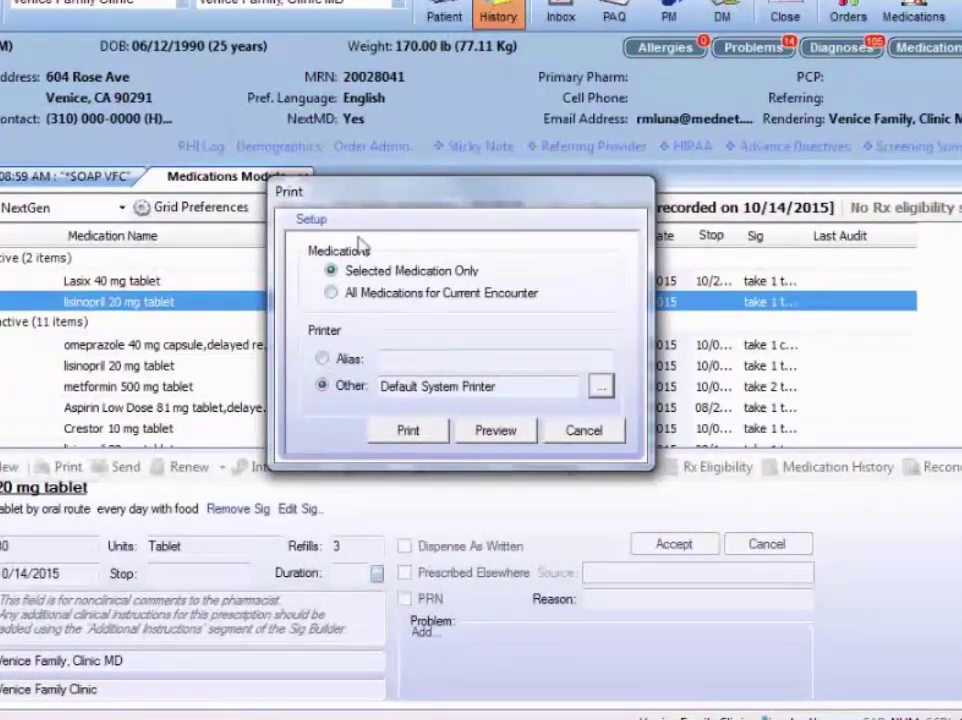
left_click_drag(367, 197, 362, 360)
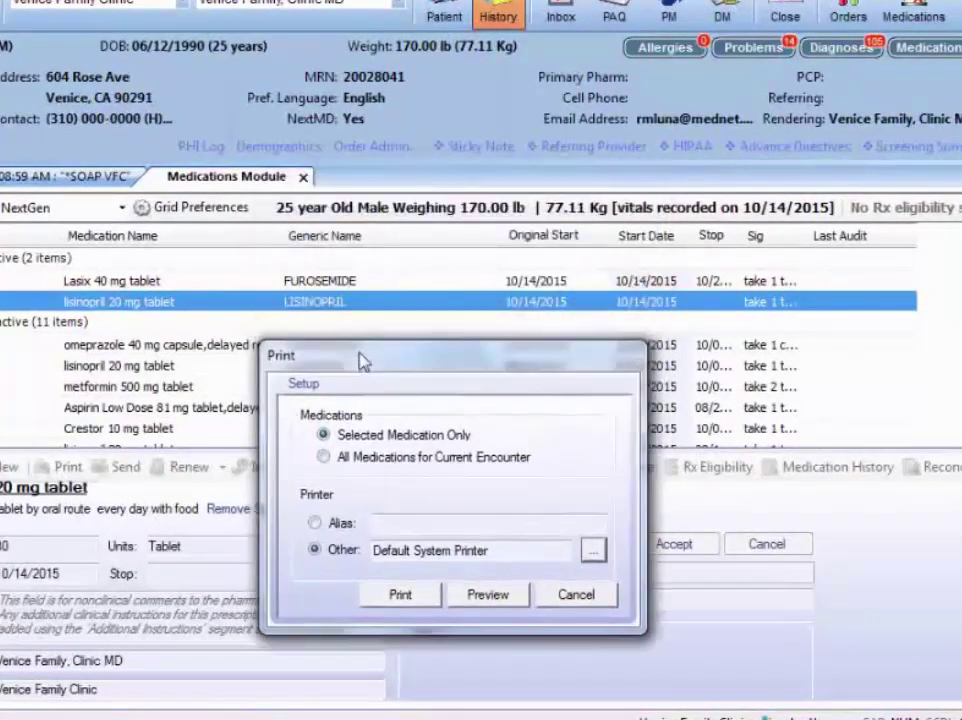
left_click(336, 458)
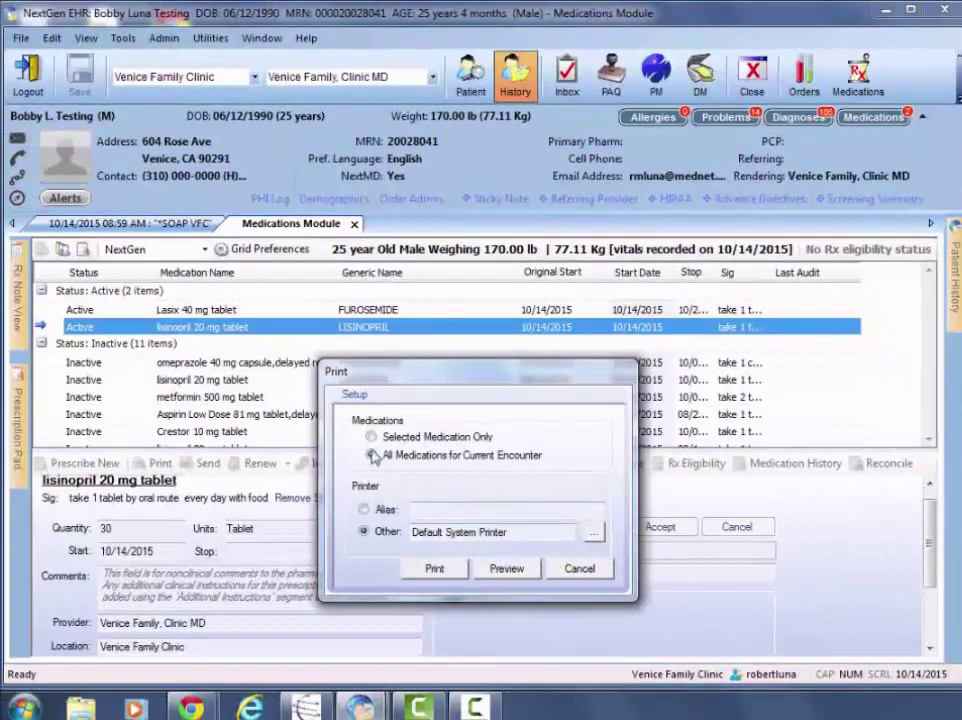
left_click(371, 437)
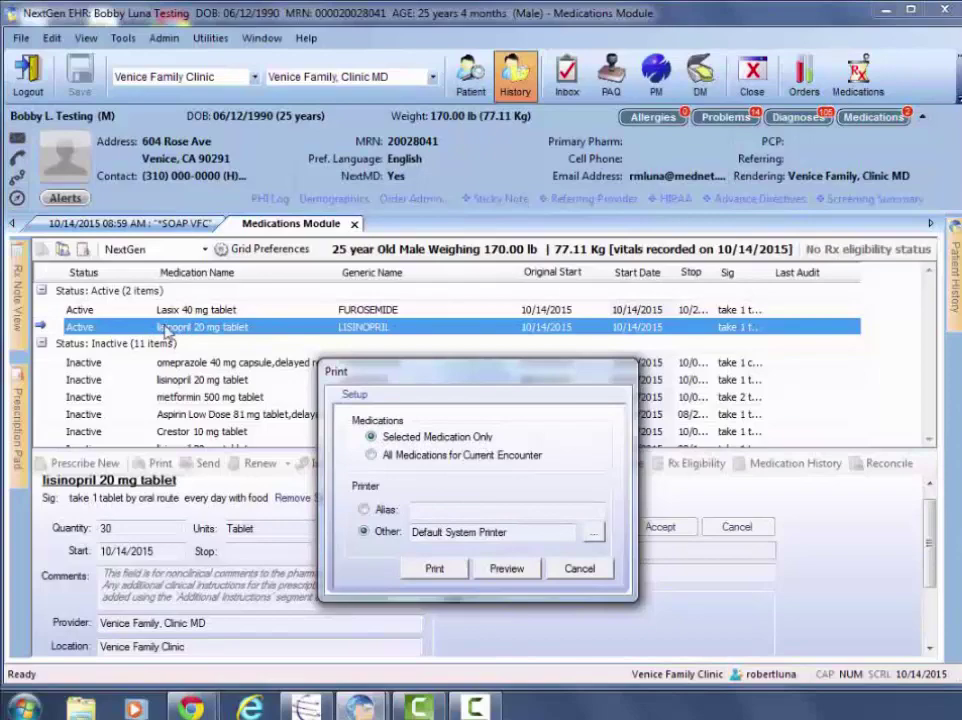
left_click(597, 570)
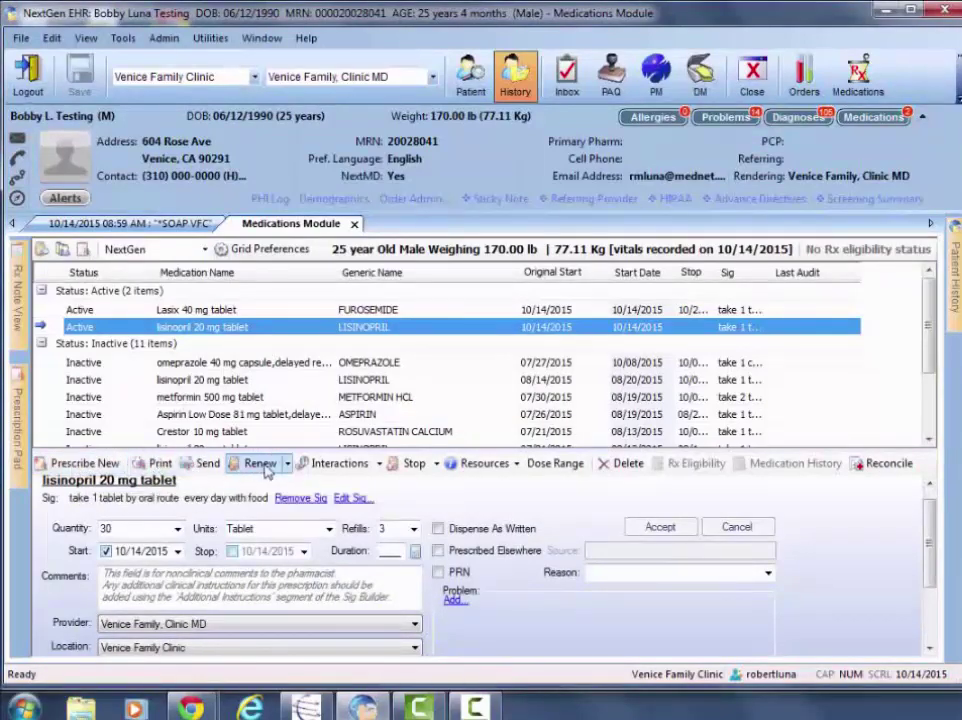
Step: Renew the active Lasix 40 mg prescription
left_click(214, 366)
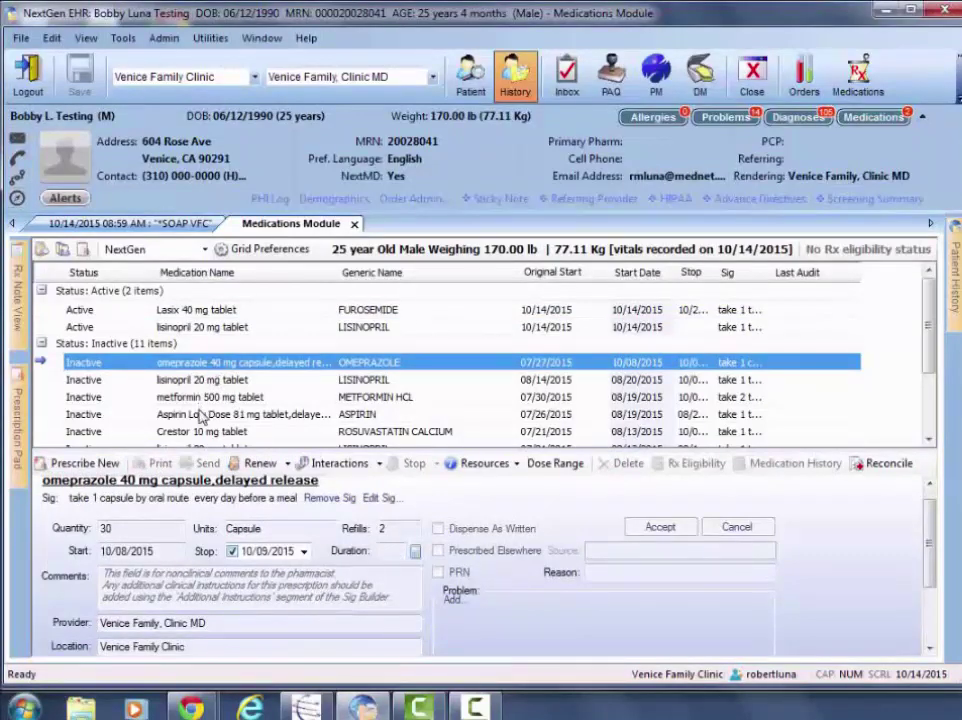
left_click(200, 310)
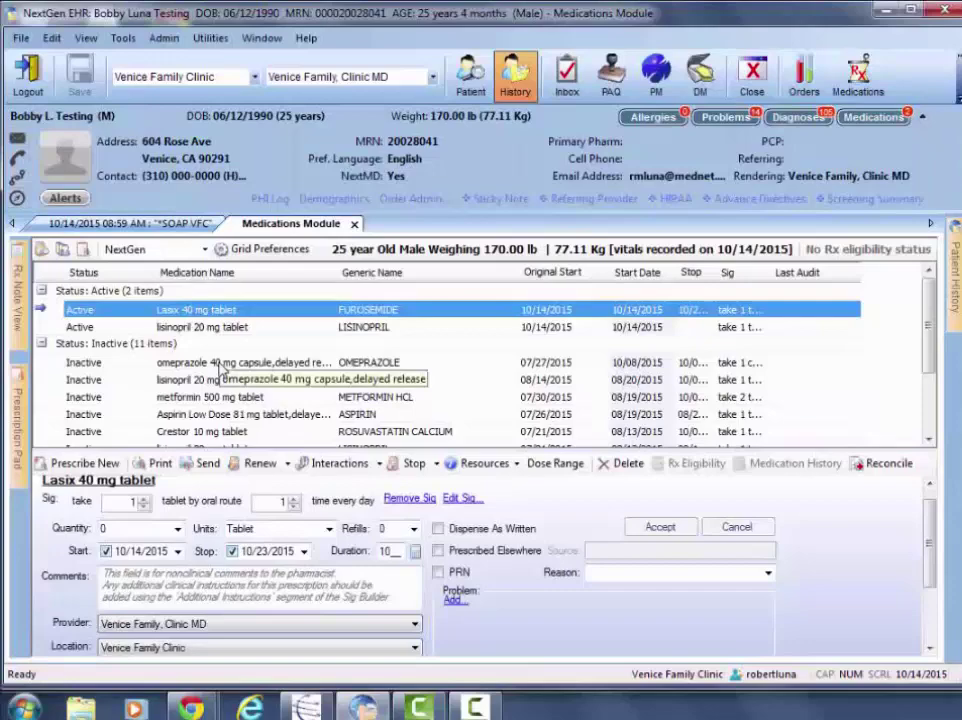
left_click(258, 466)
left_click(513, 395)
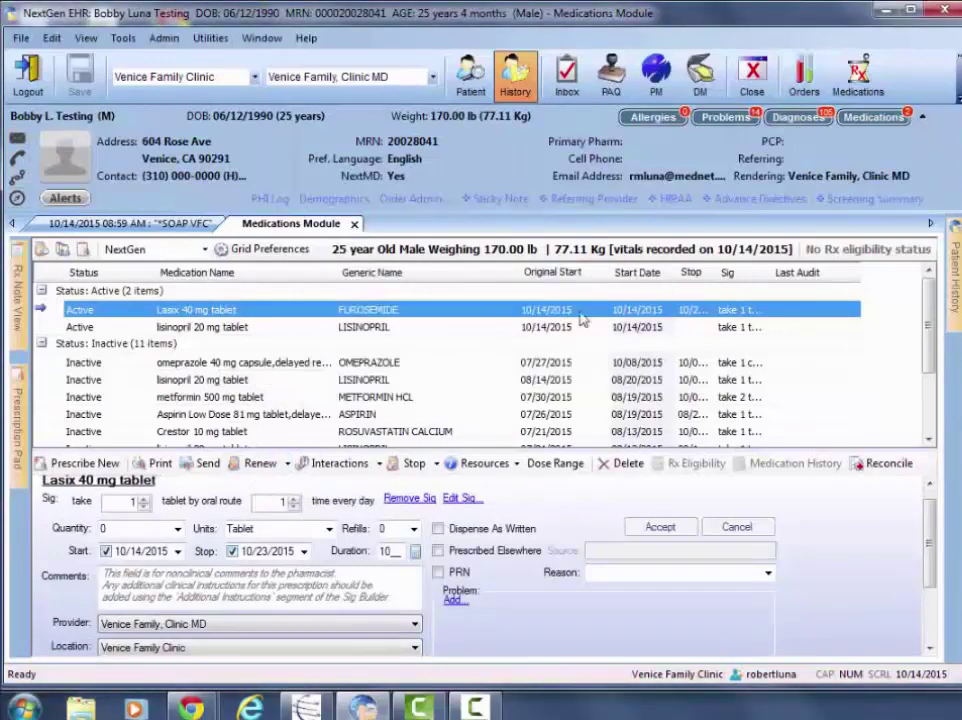
Step: Renew the inactive omeprazole 40 mg prescription so it becomes active again
left_click(197, 365)
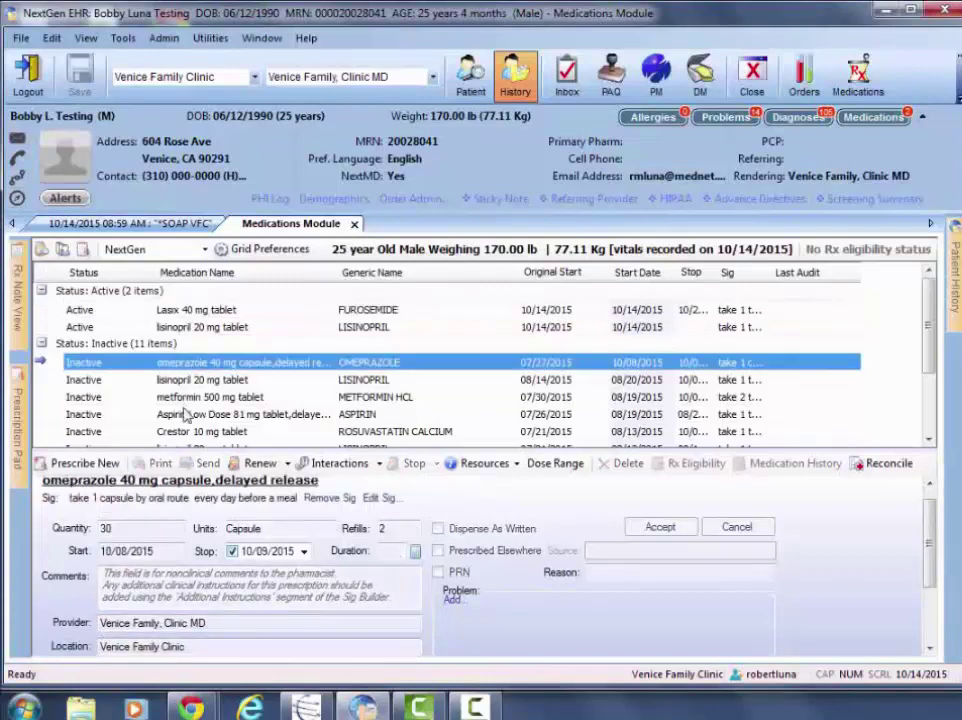
left_click(261, 466)
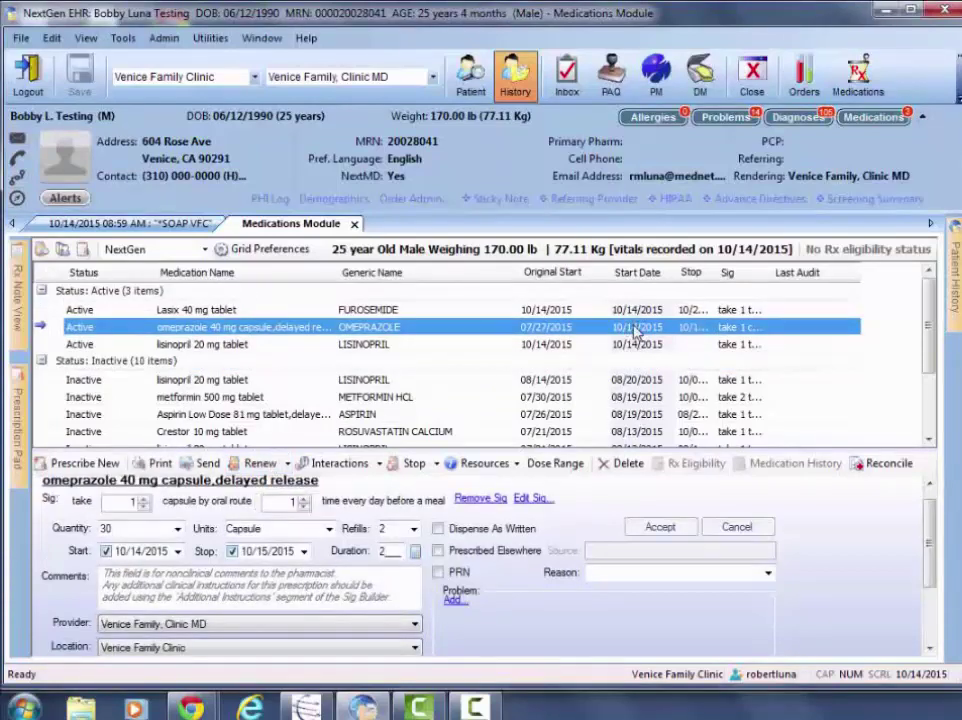
left_click(227, 384)
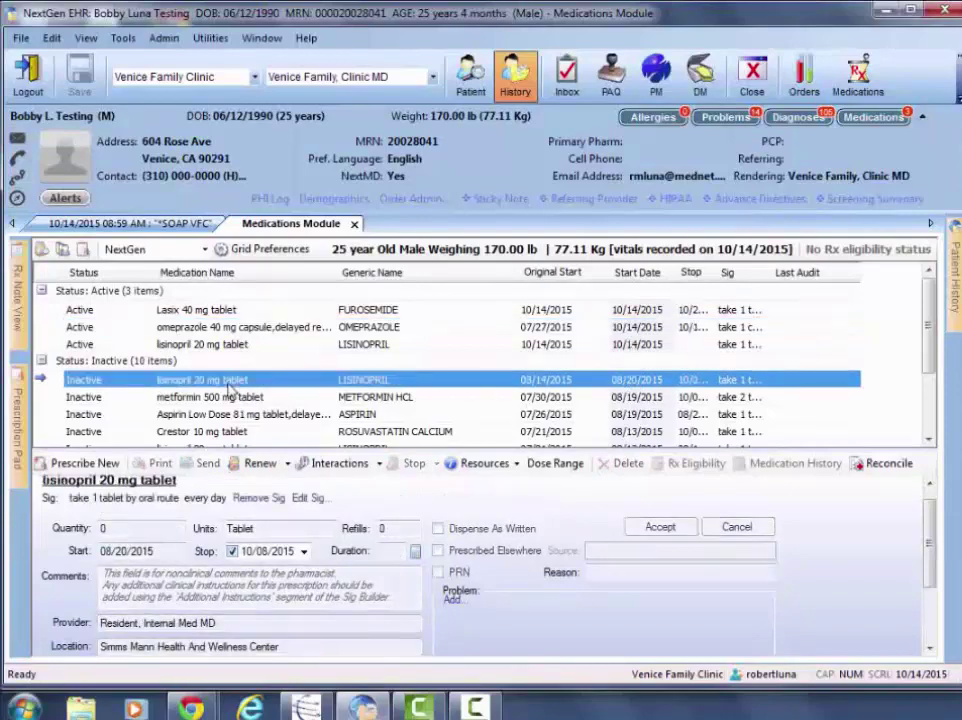
key("shift+Down")
key("shift+Down")
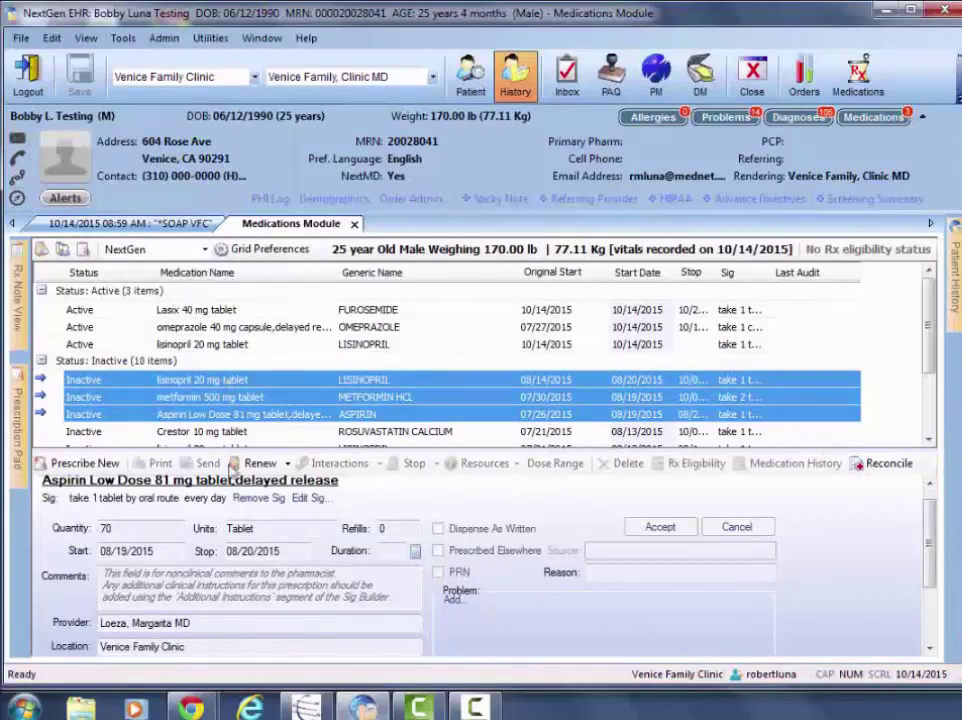
Step: Renew Lasix, omeprazole and lisinopril together, confirming each renewal prompt
left_click(229, 310)
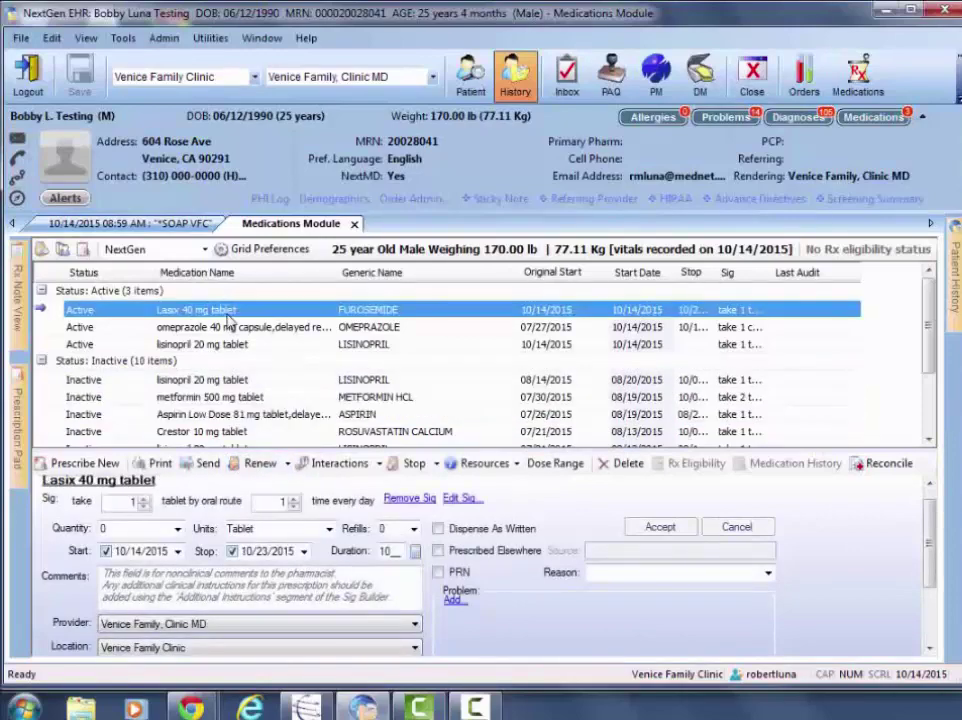
key("shift+Down")
key("shift+Down")
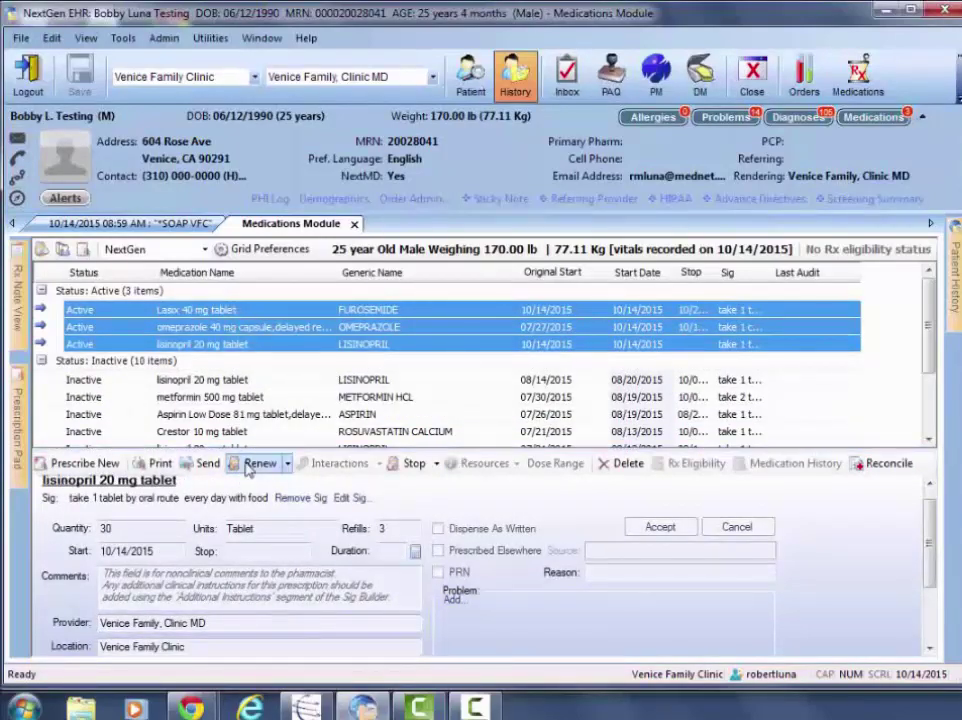
left_click(249, 465)
left_click(586, 399)
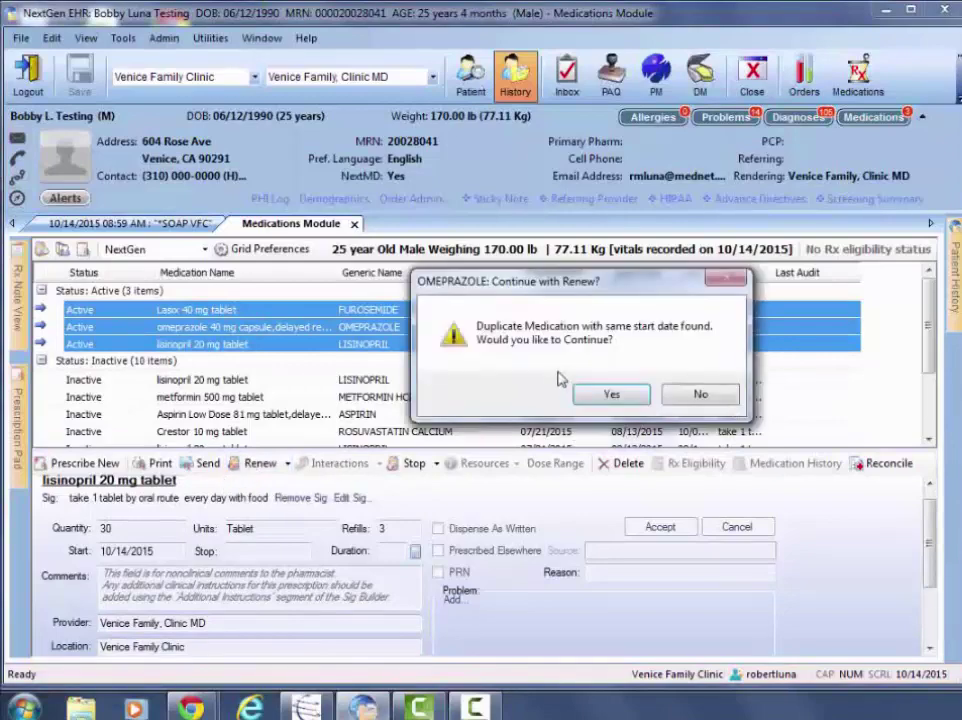
left_click(611, 394)
left_click(611, 394)
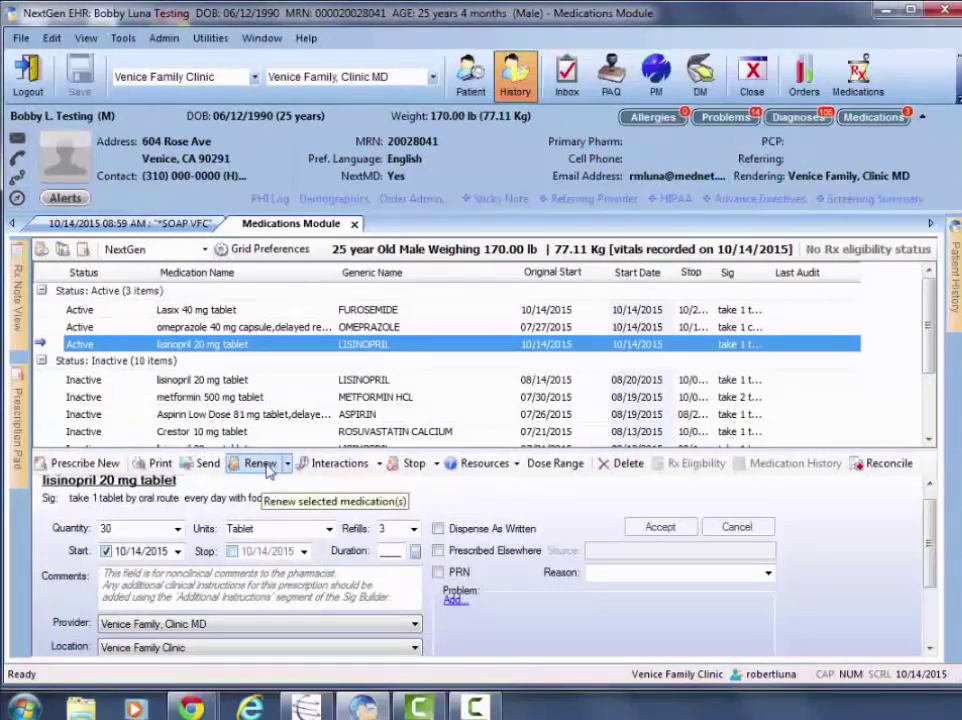
Step: Renew lisinopril as an edited prescription with strength changed to 30 mg tablet
left_click(287, 466)
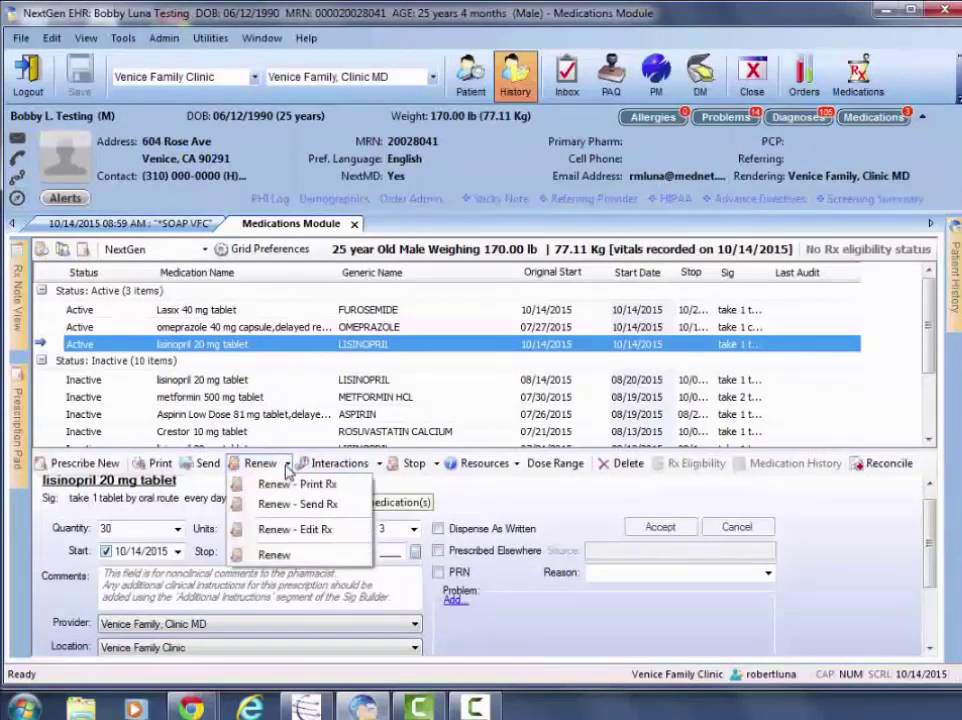
left_click(278, 530)
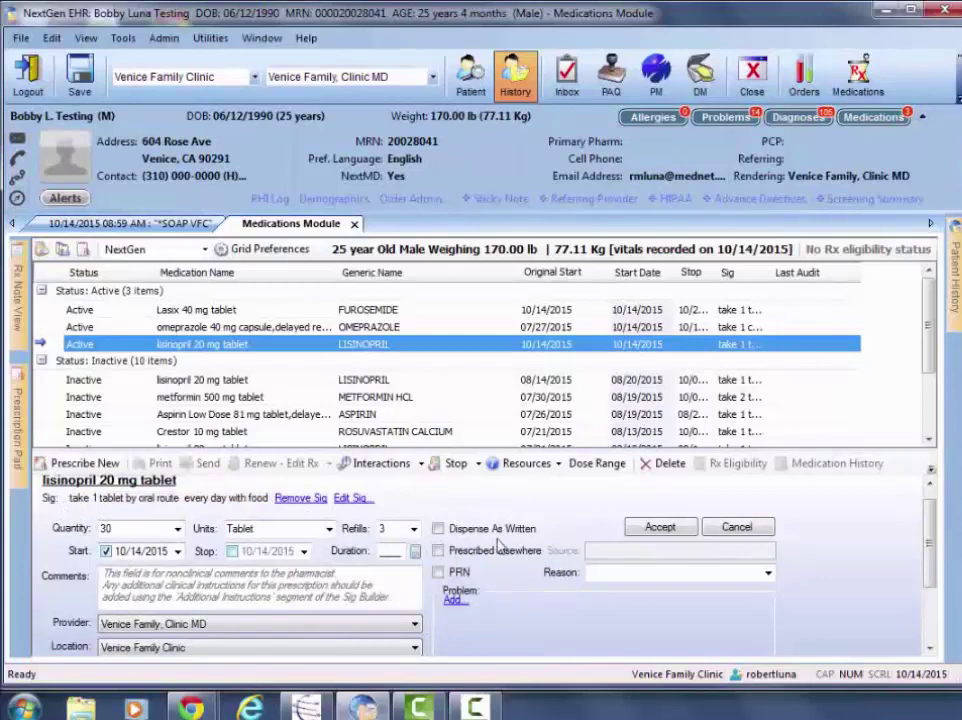
left_click(75, 484)
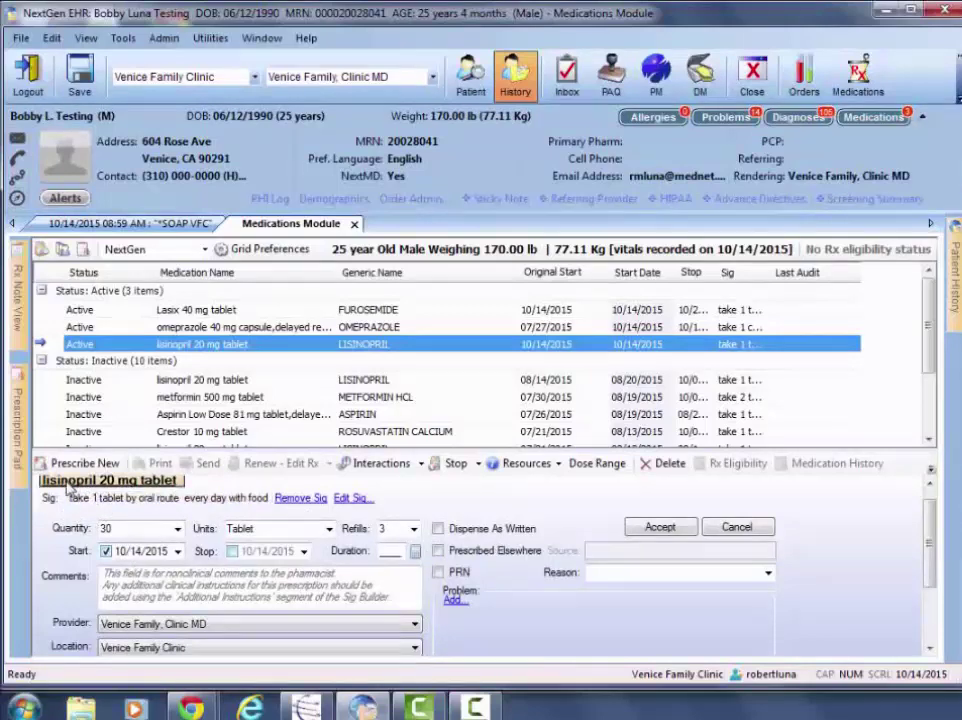
left_click(118, 482)
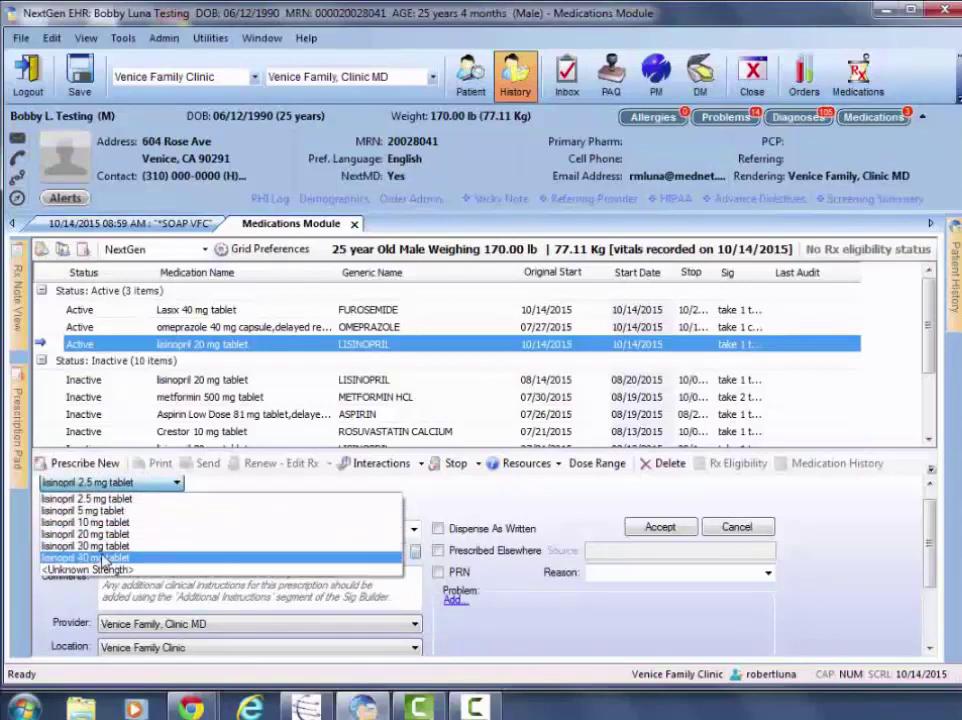
left_click(100, 546)
left_click(133, 527)
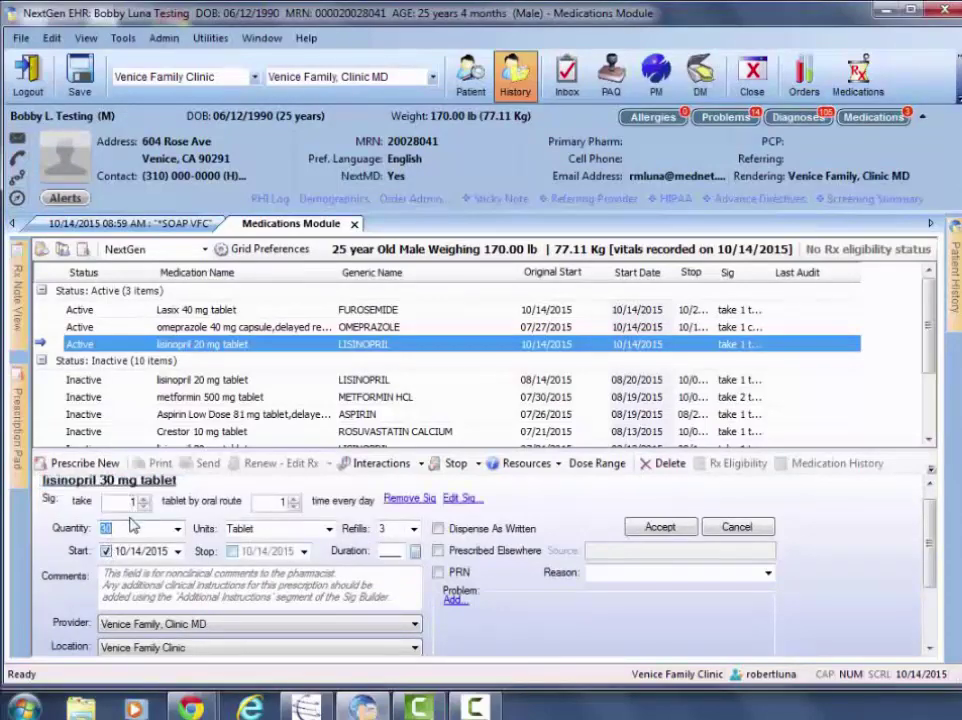
left_click(656, 526)
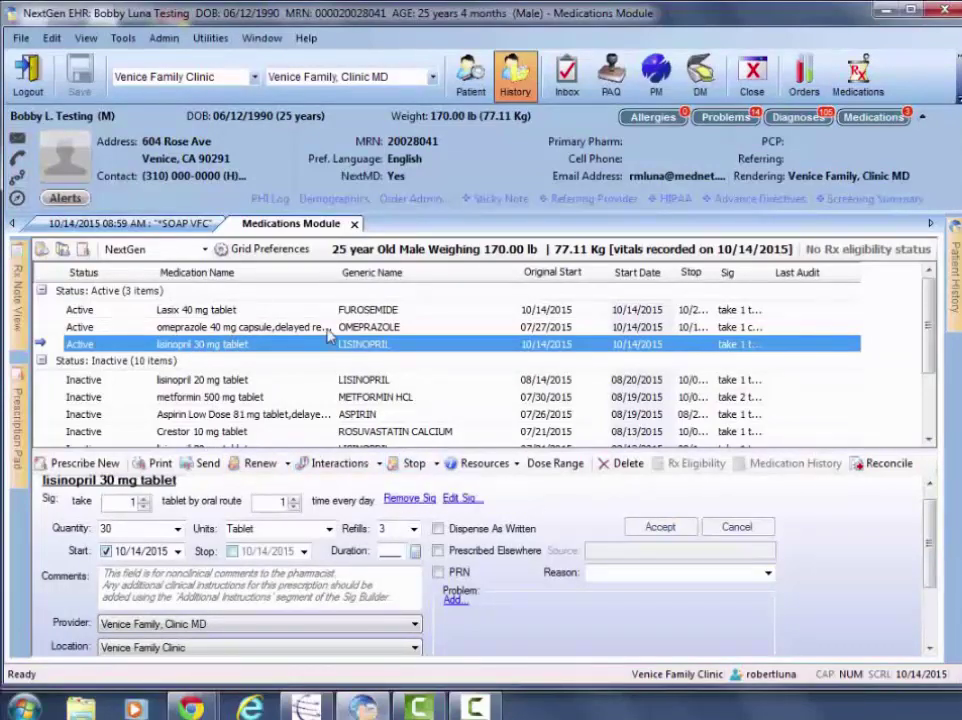
Step: Stop the omeprazole prescription, leaving Lasix 40 mg and lisinopril 30 mg active
key("Up")
left_click(412, 465)
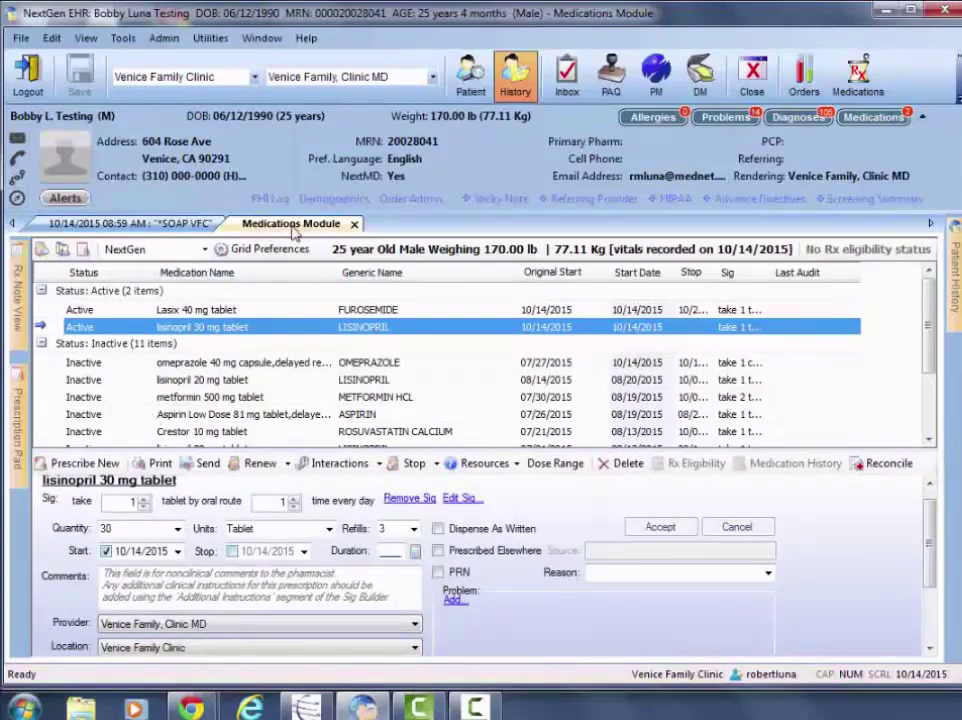
mouse_move(873, 120)
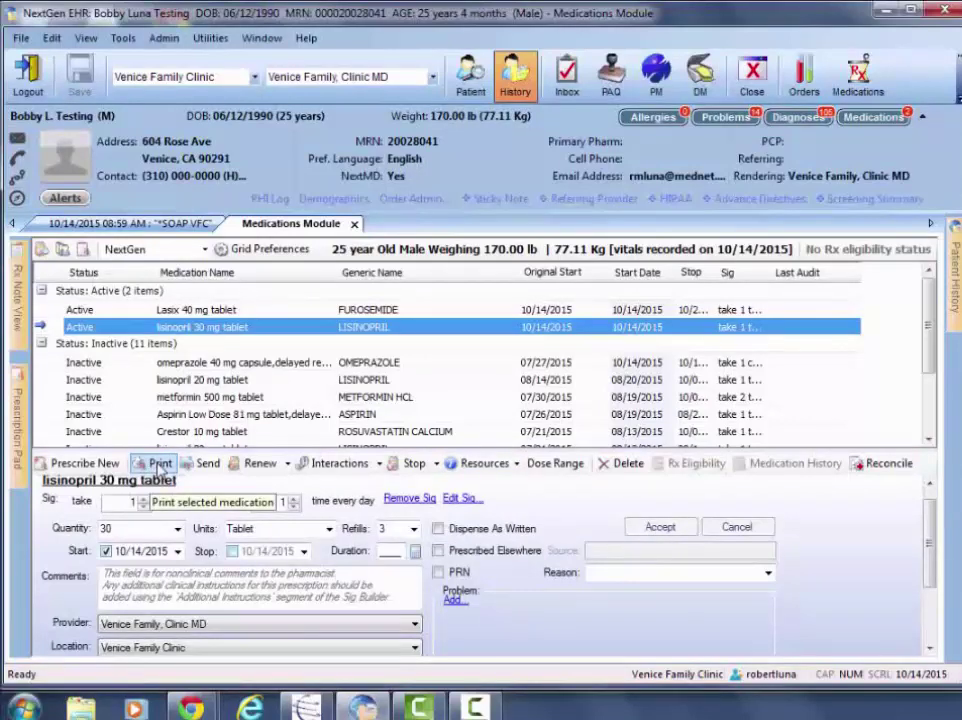
left_click(160, 465)
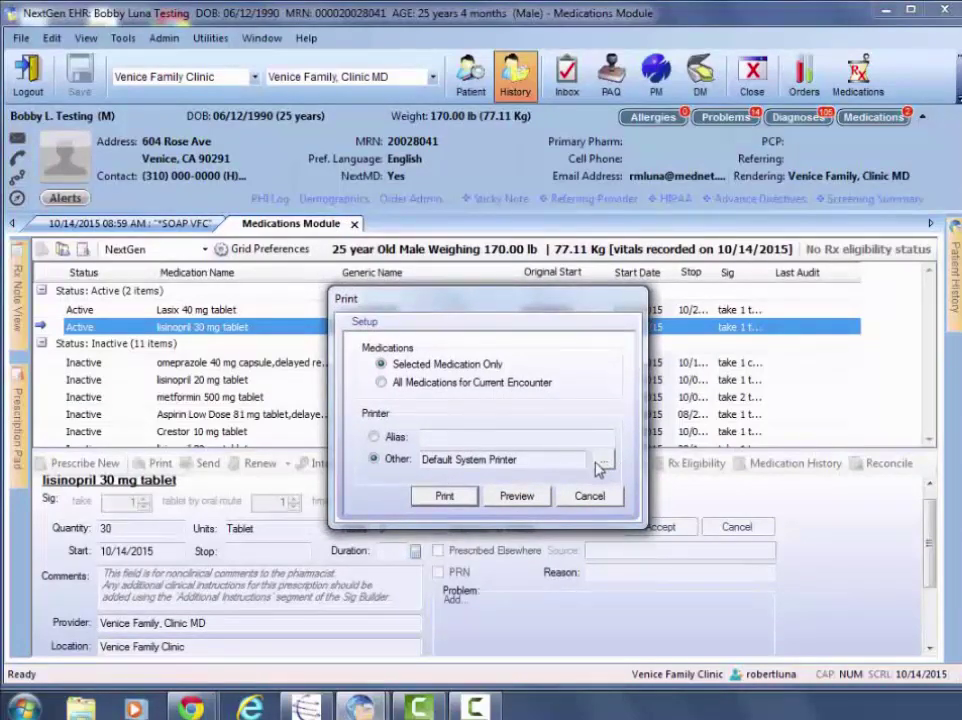
left_click(589, 495)
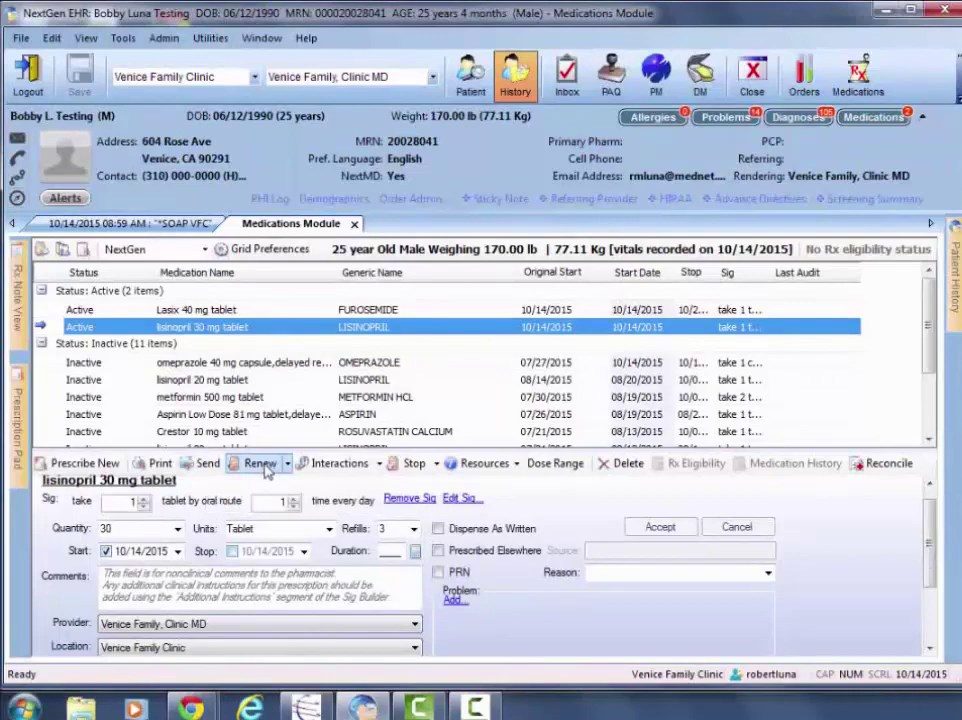
Step: Open the inactive omeprazole 40 mg prescription for an editable renewal (quantity 30, 2 refills)
left_click(240, 363)
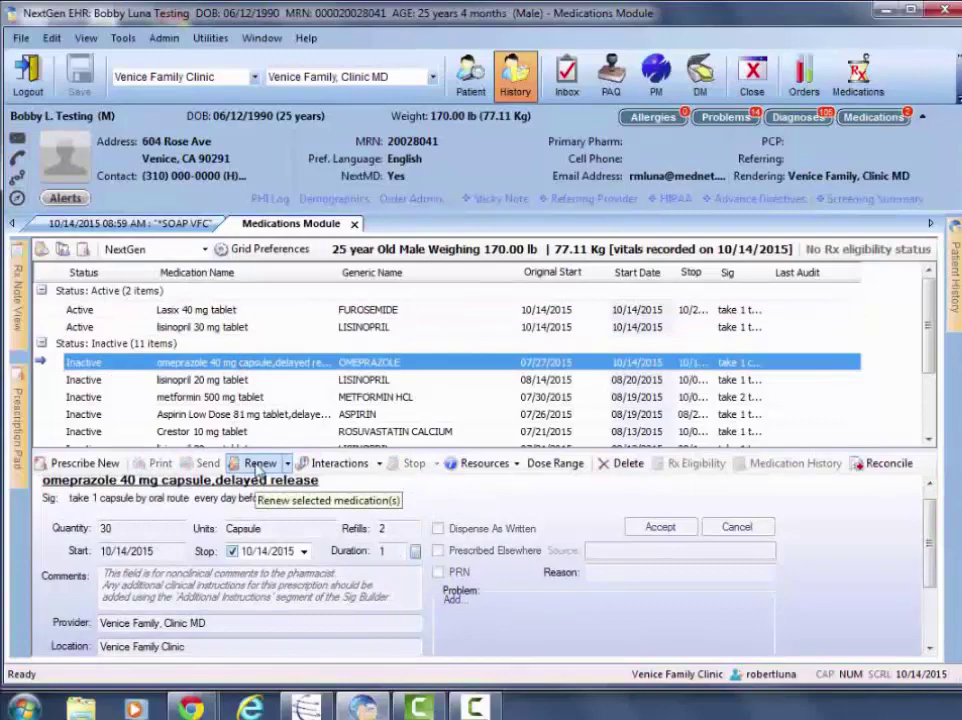
left_click(287, 464)
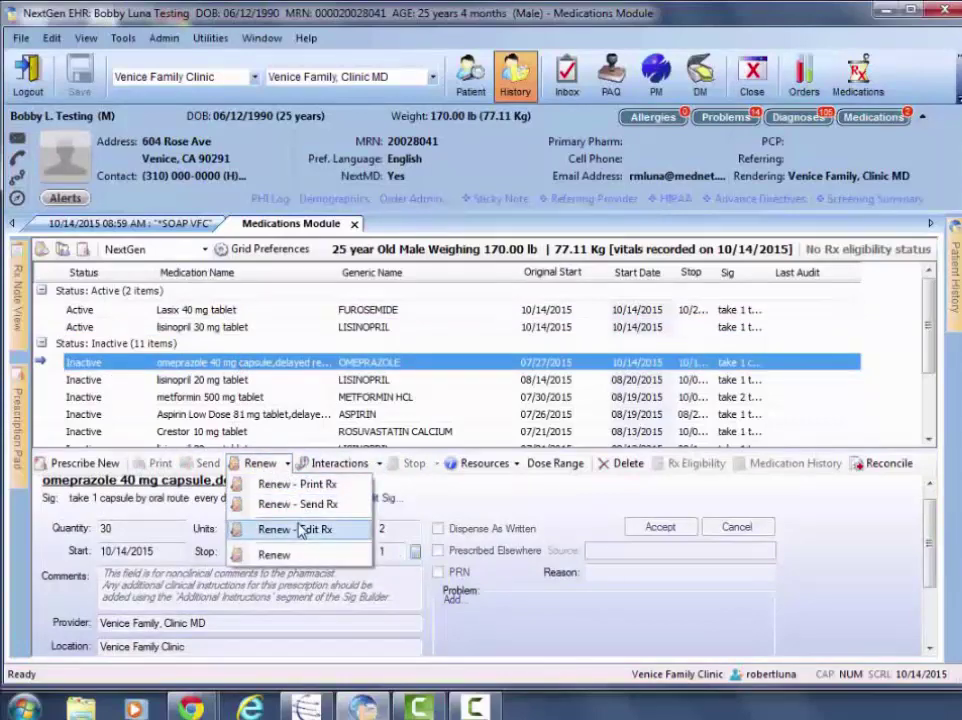
left_click(300, 530)
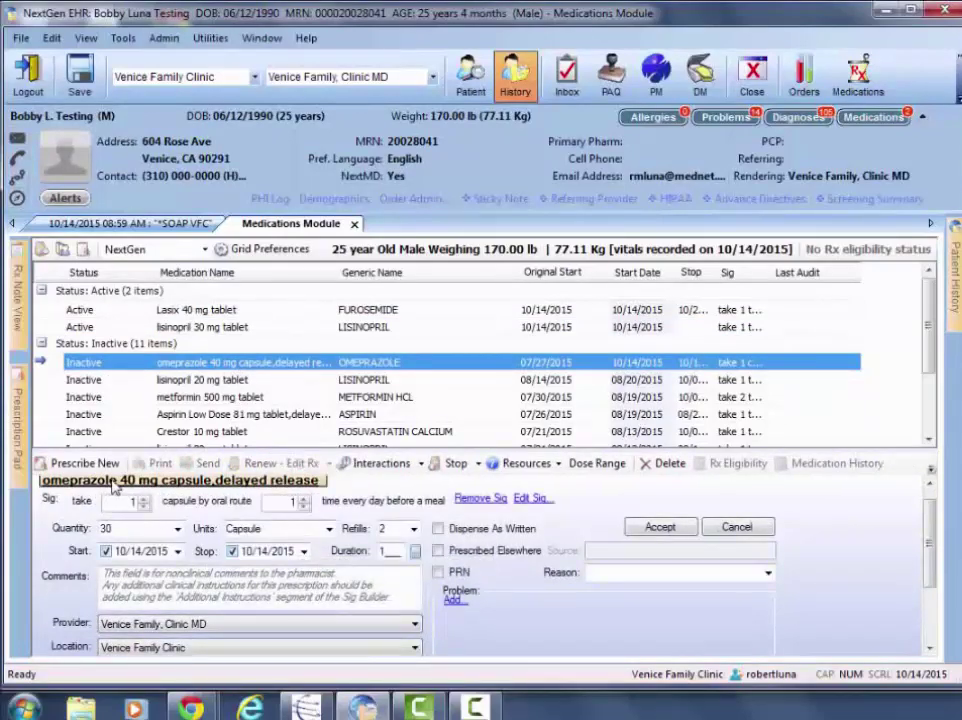